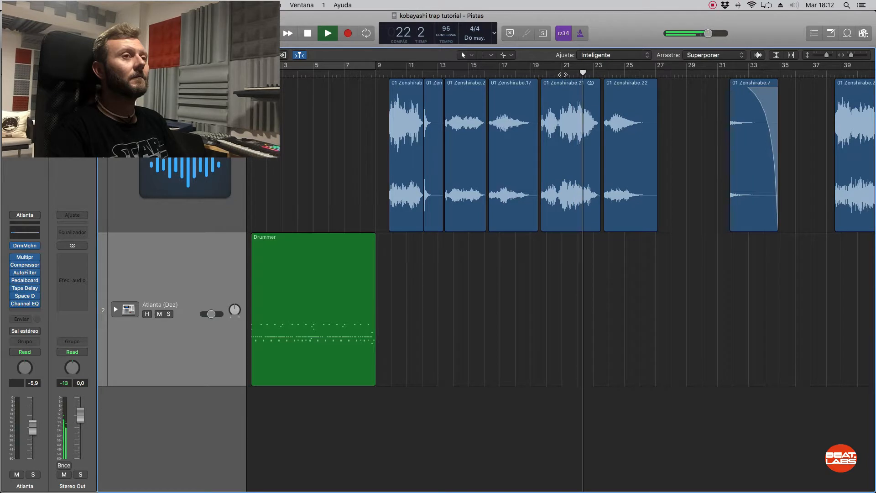
- Play the 01 Zenshirabe.20 clip from its start between bars 13 and 14 to locate a usable section for sampling
key("space")
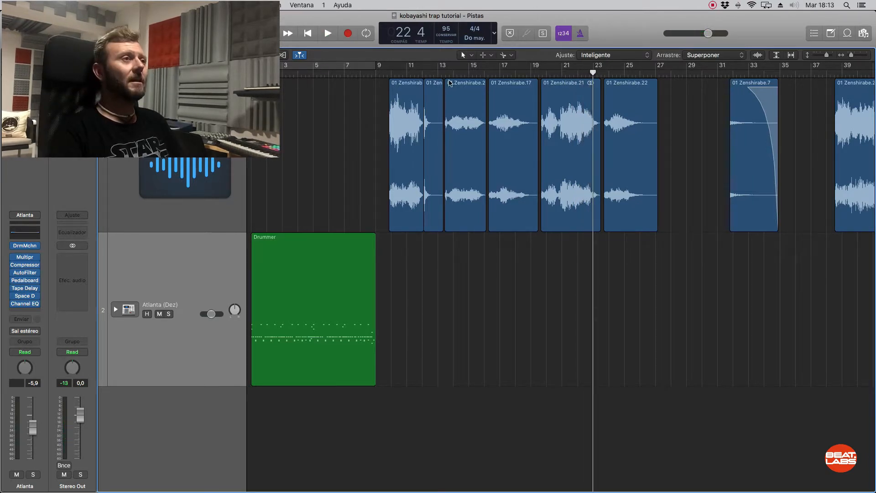
left_click(445, 72)
scroll(446, 73, "up", 5)
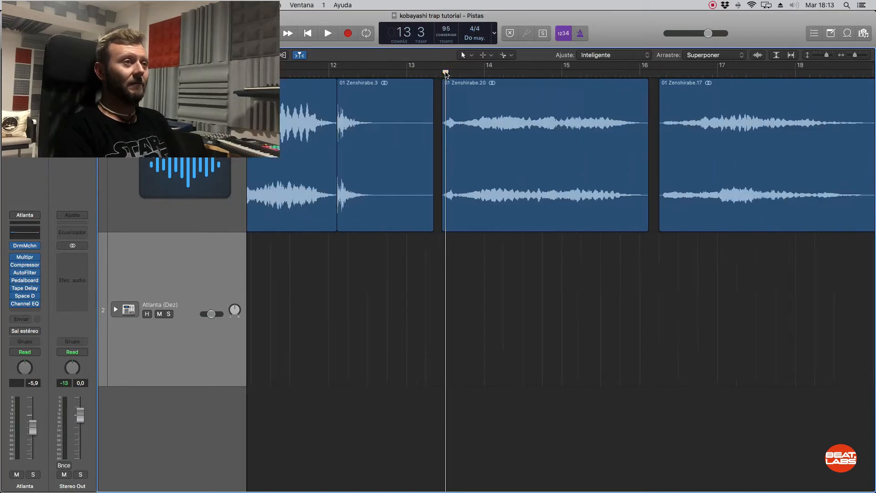
key("super+Down")
key("super+Down")
key("super+Down")
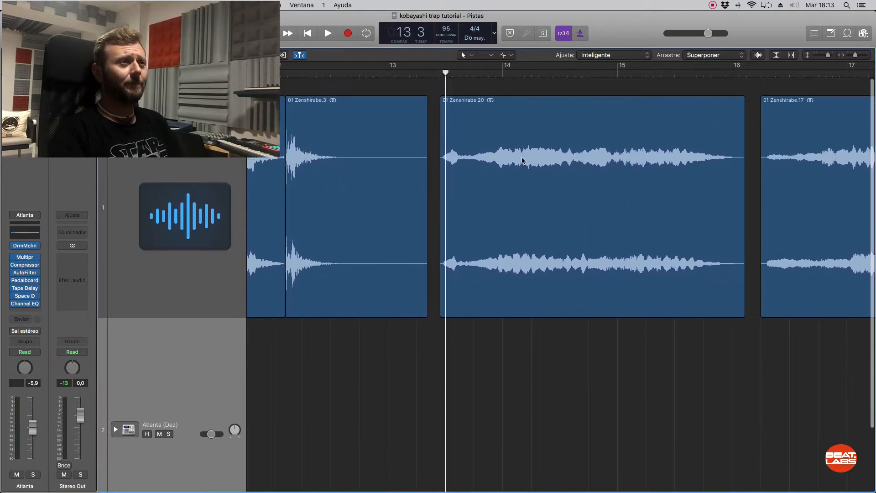
key("space")
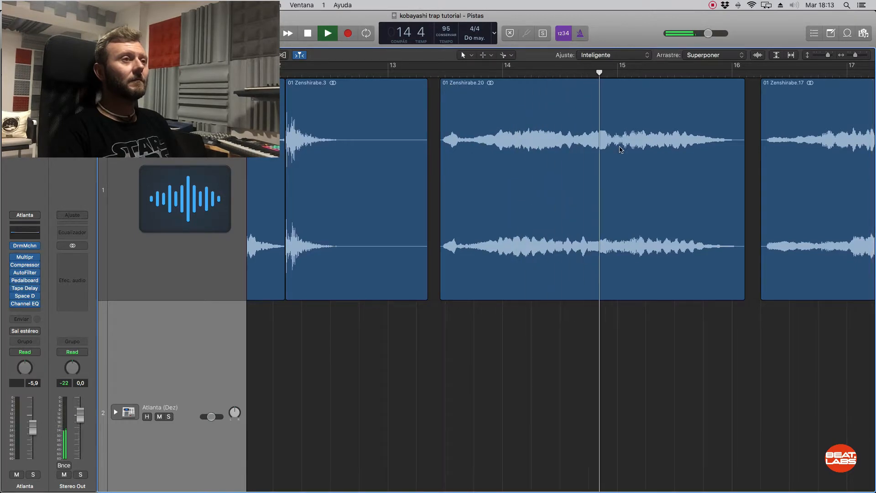
key("space")
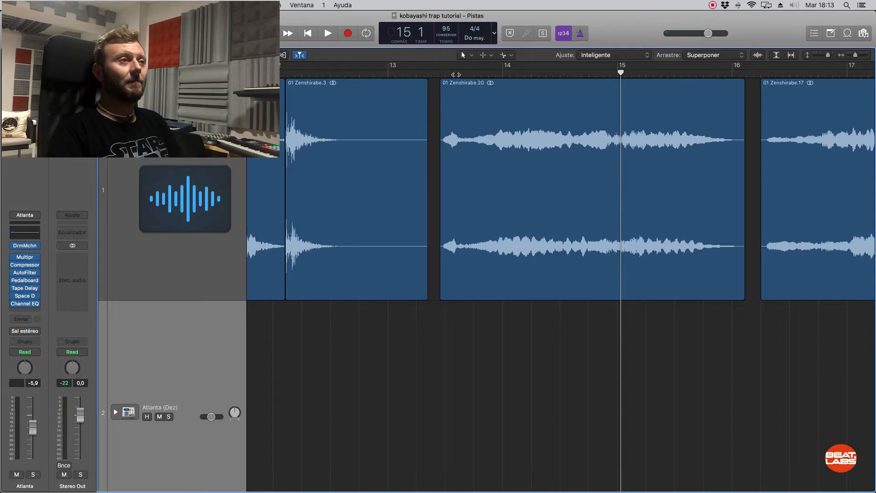
left_click(456, 74)
key("space")
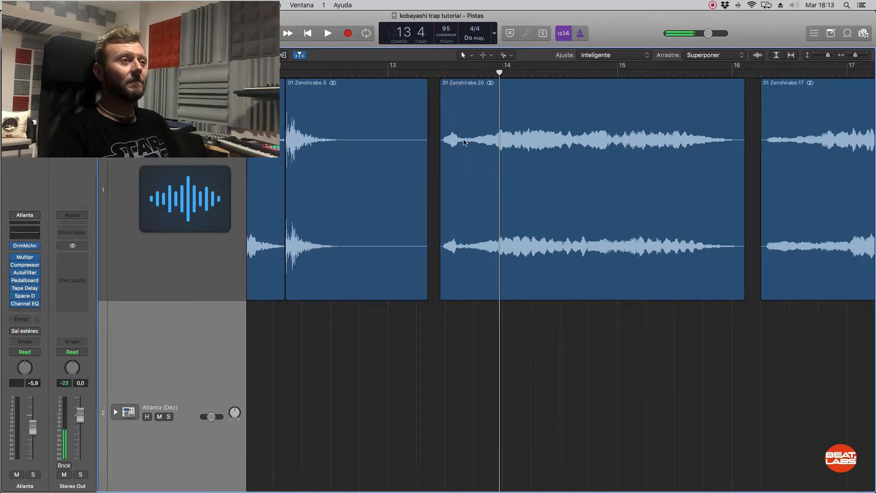
- Delete the short opening burst of the 01 Zenshirabe.20 clip, then extend its new start edge slightly earlier
left_click_drag(468, 140, 436, 171)
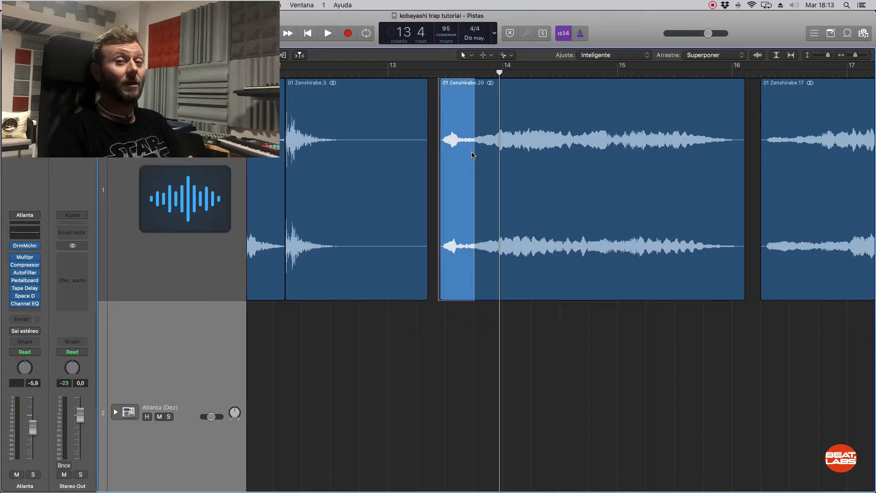
key("Delete")
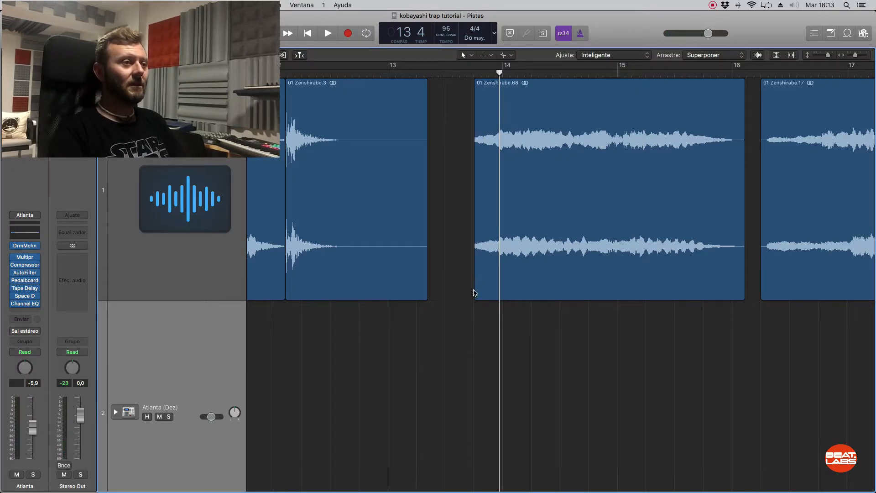
left_click_drag(474, 294, 469, 296)
- Audition the shortened clip, split it just before bar 15 and delete the part after the cut
left_click_drag(593, 117, 639, 205)
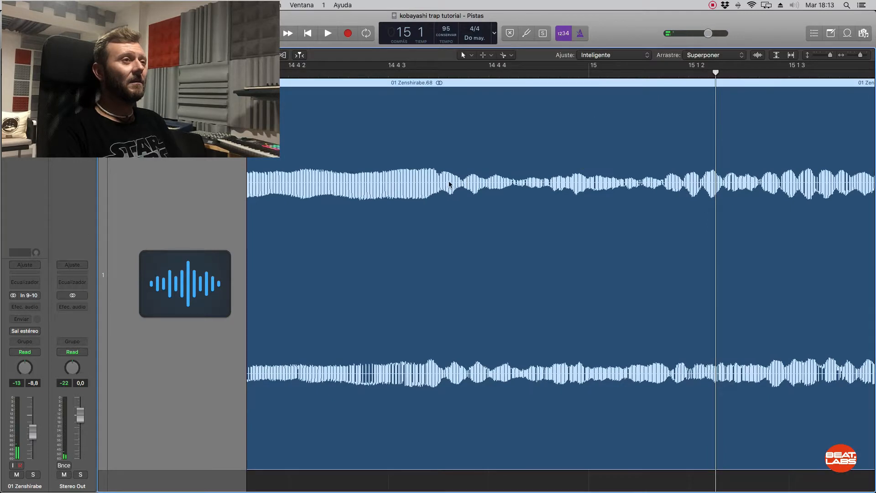
left_click(485, 185, "ctrl+alt")
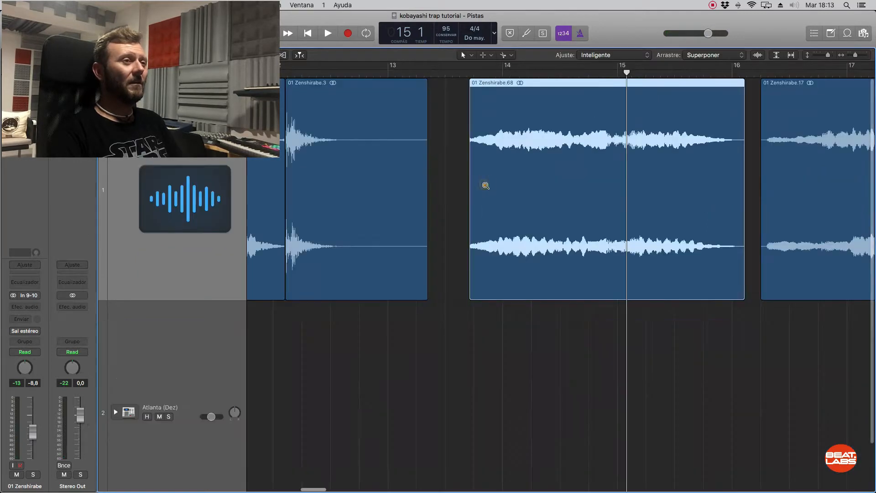
key("super+Right")
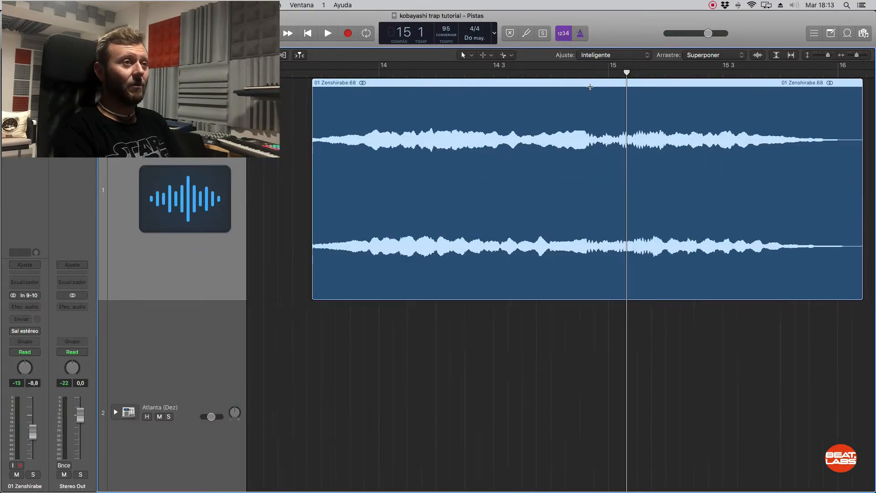
double_click(486, 73)
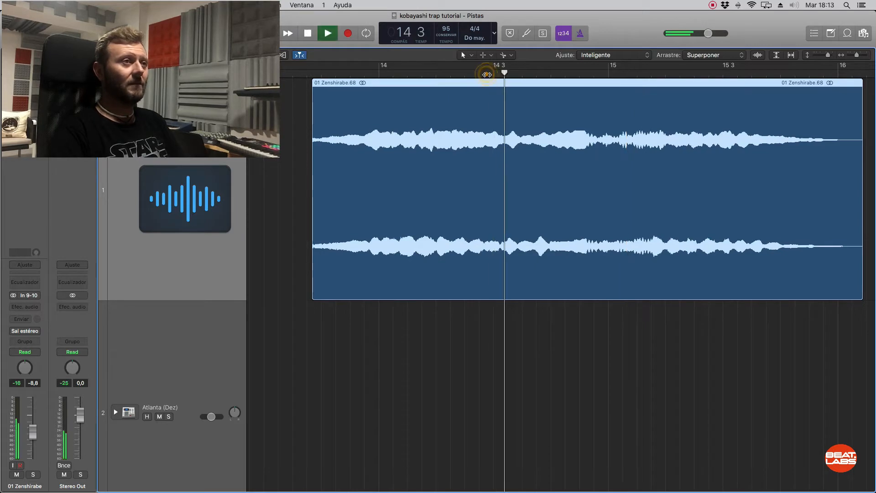
key("space")
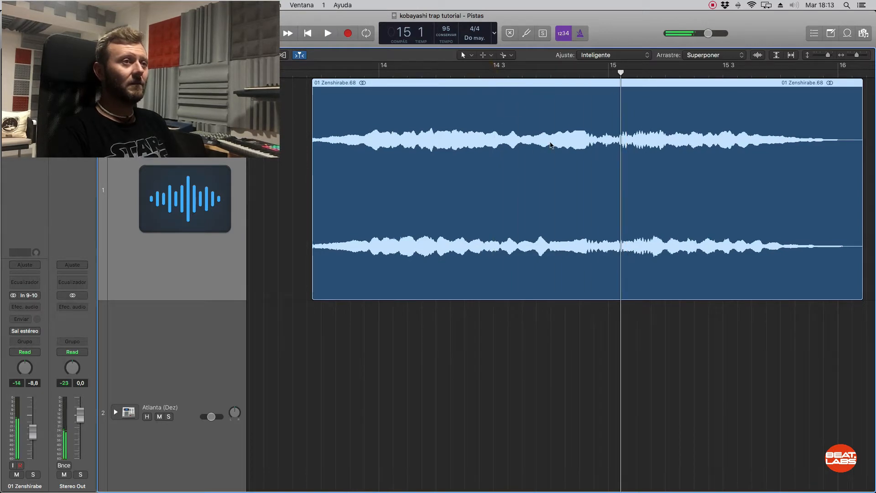
left_click(589, 136)
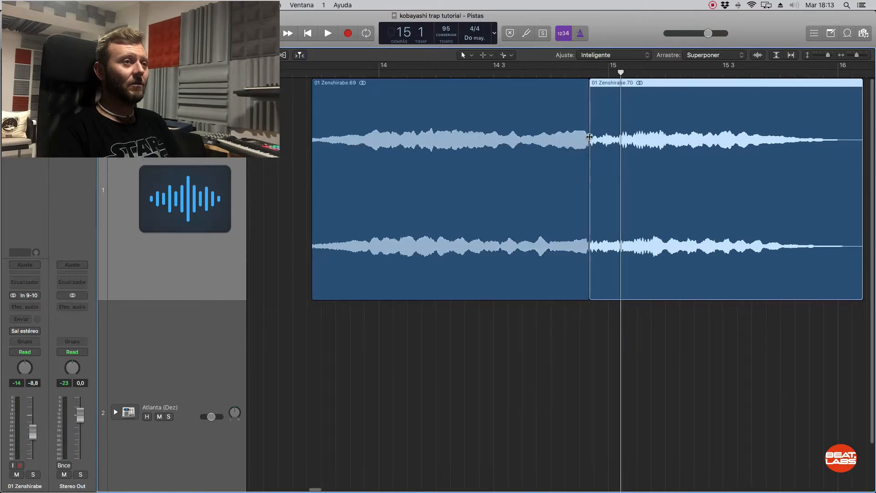
key("Delete")
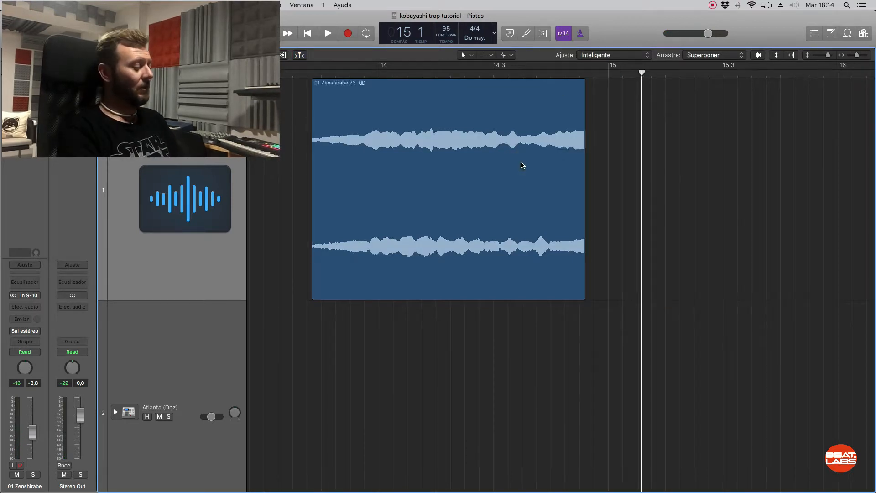
key("alt+shift+Down")
key("super+Up")
key("space")
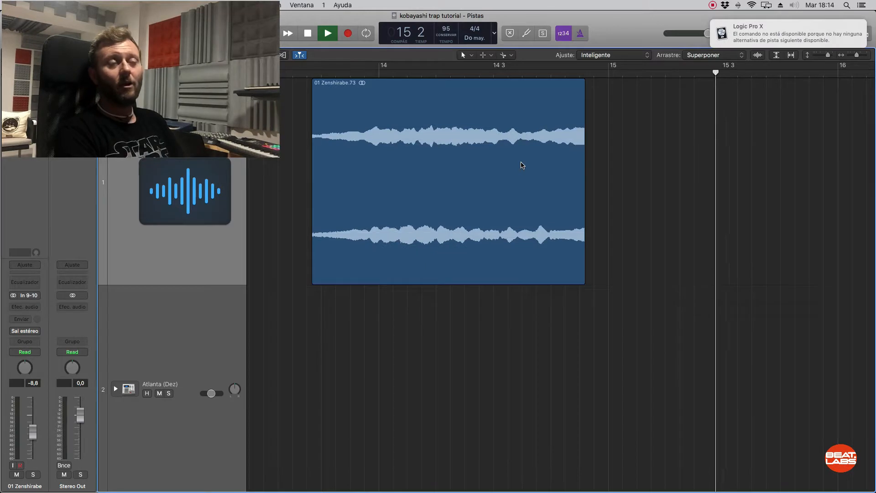
key("space")
key("Up")
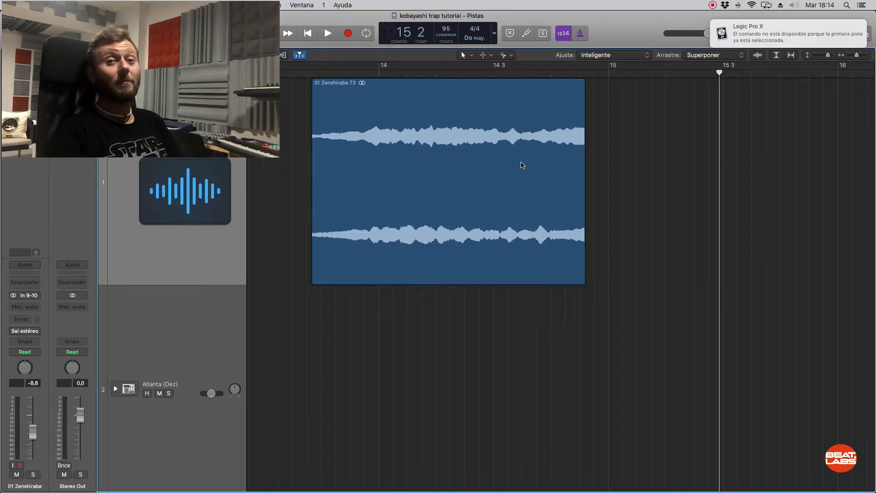
- Convert the trimmed clip into a new sampler track, creating zones from regions (Pasajes) with the trigger note range C1 to G8
left_click(479, 189)
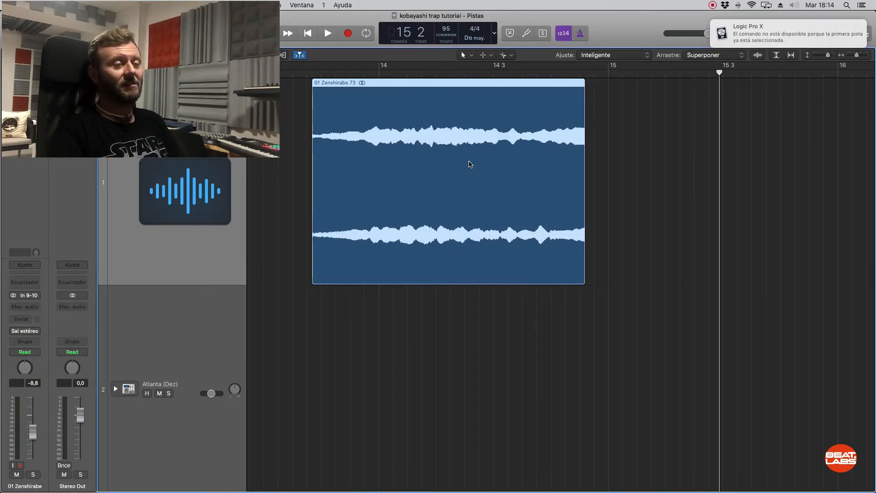
right_click(470, 170)
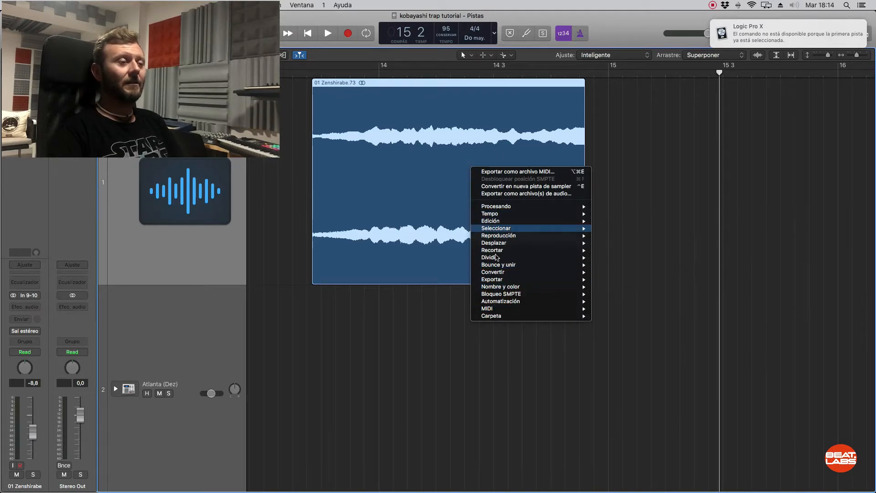
mouse_move(496, 273)
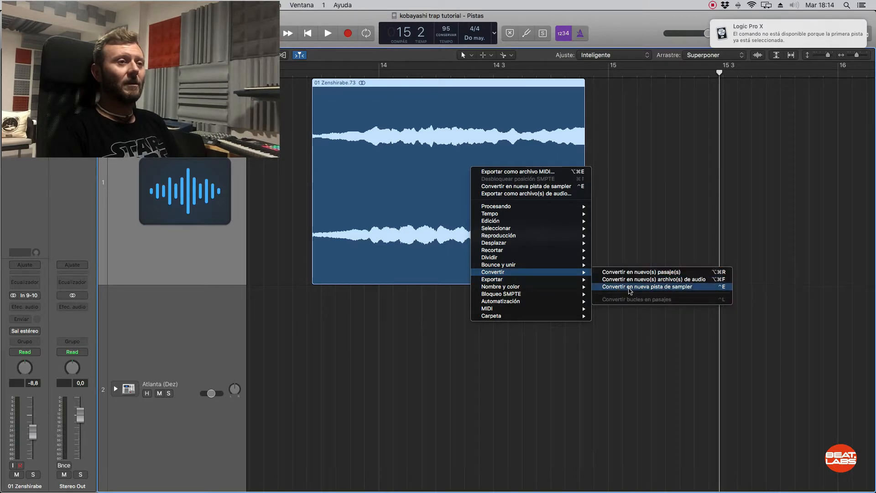
left_click(675, 288)
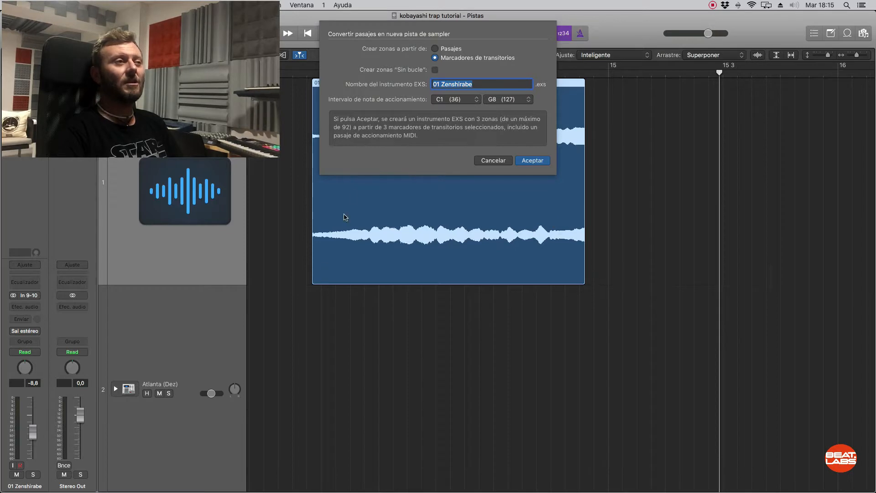
left_click(436, 49)
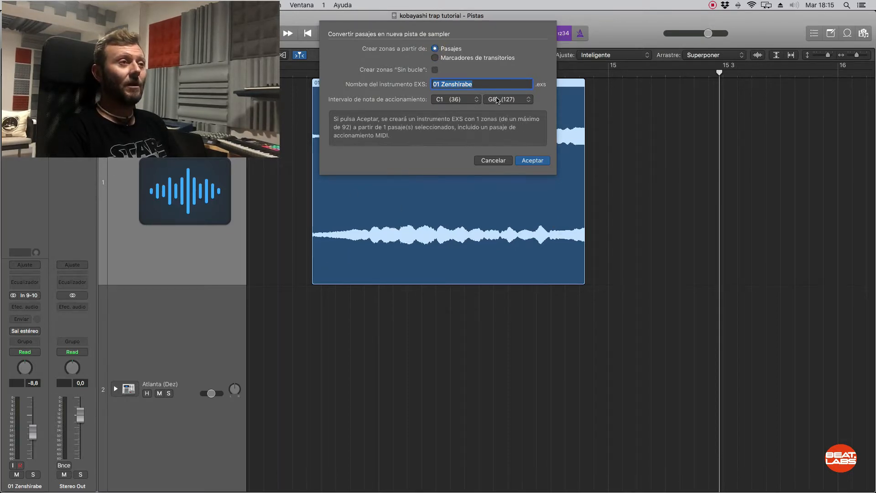
left_click(441, 104)
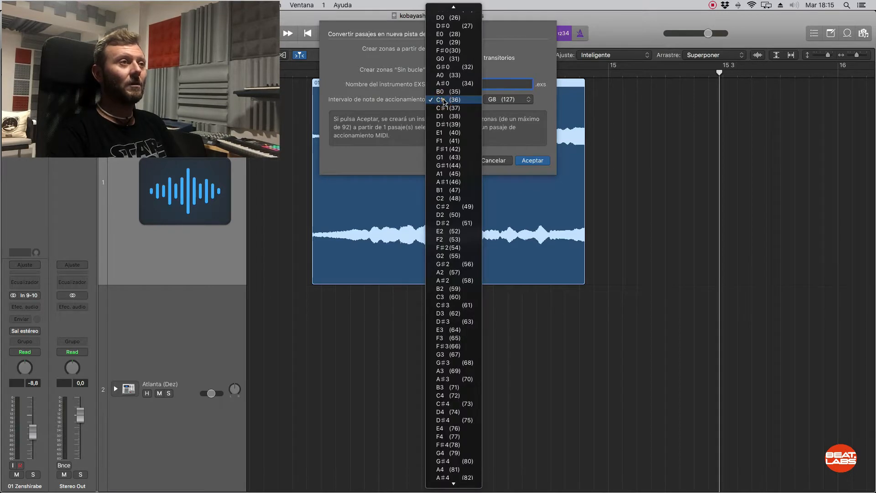
left_click(442, 100)
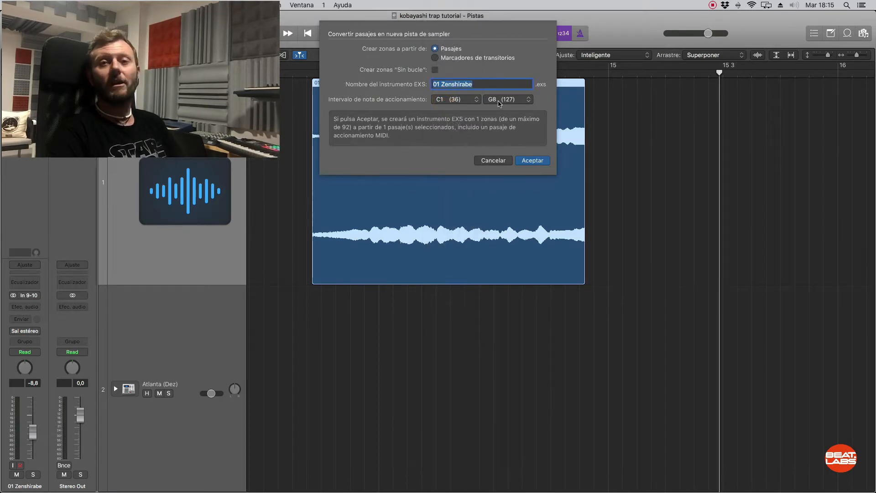
left_click(531, 160)
- Play the generated MIDI region on the new sampler track from its start and remove that region
left_click(651, 358)
key("super+Left")
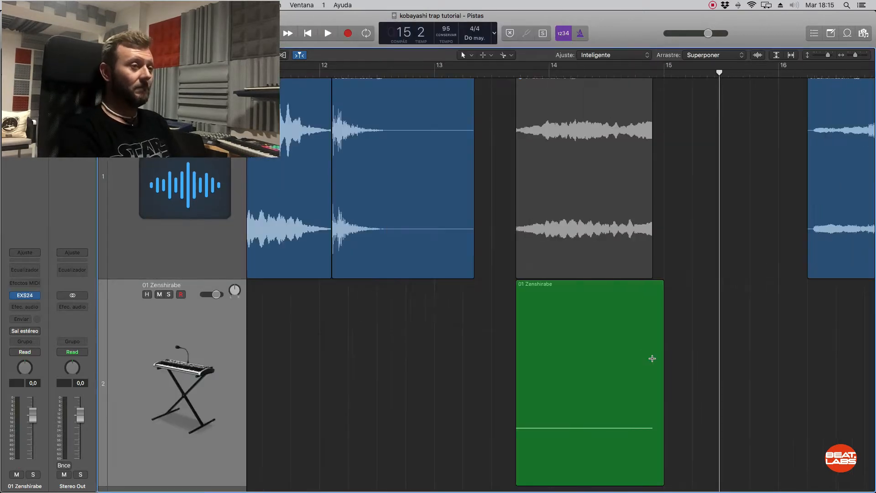
scroll(670, 357, "right", 6)
scroll(323, 166, "left", 2)
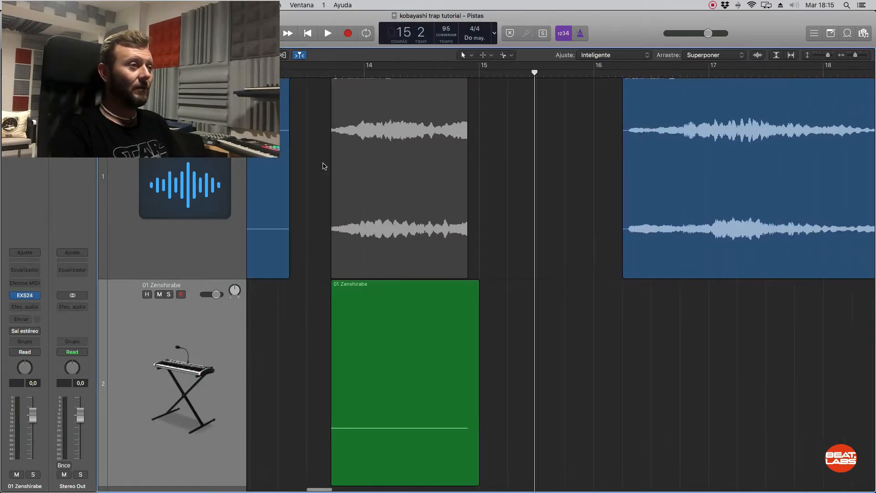
left_click(327, 73)
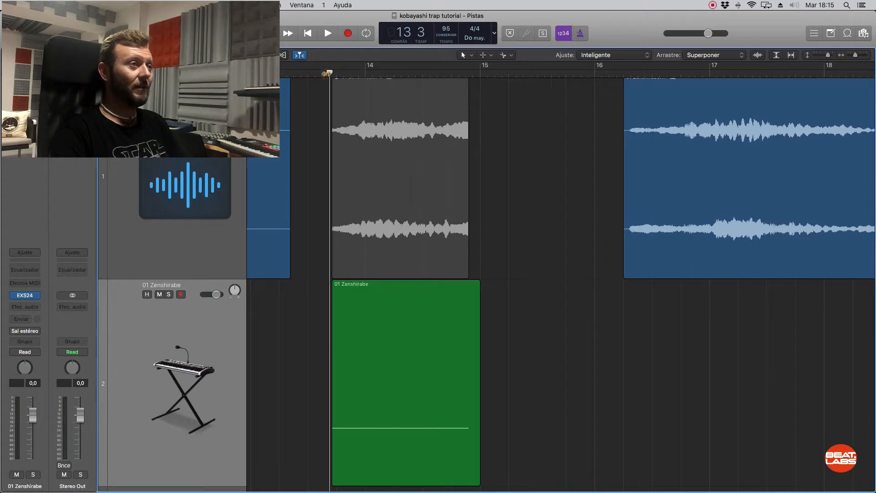
key("space")
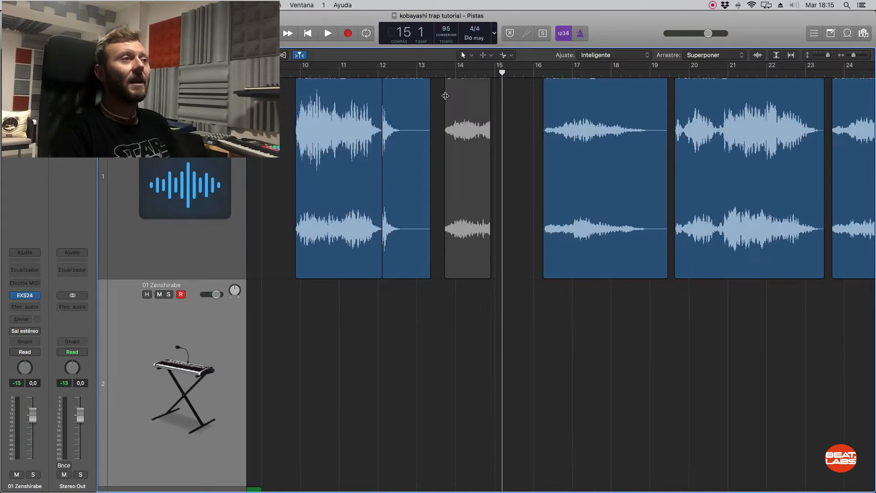
- Mute the original audio track and set a cycle range from about bar 10 to bar 12
left_click(159, 87)
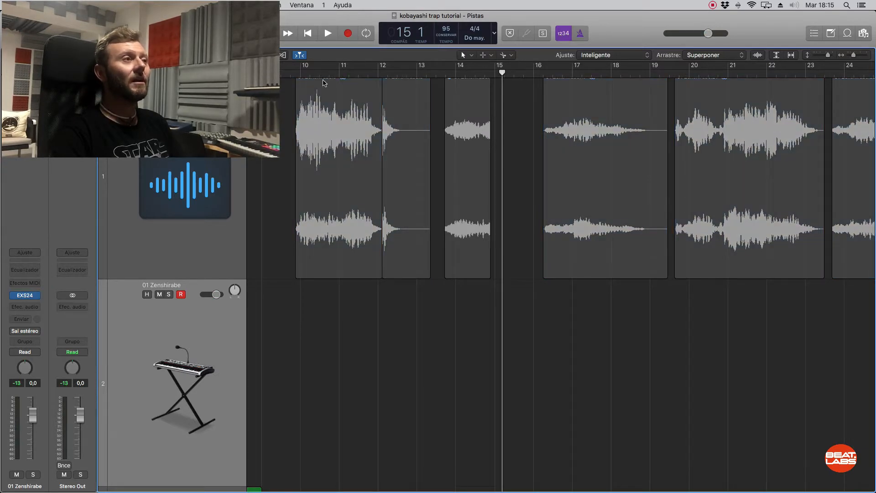
left_click_drag(301, 70, 378, 69)
left_click(369, 404)
left_click(277, 374)
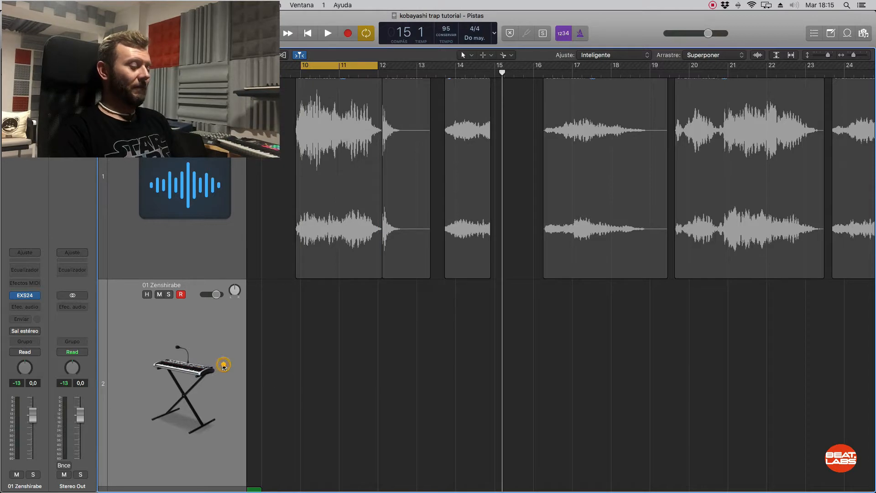
- Play the cycle range briefly, then open the EXS24 instrument editor for the 01 Zenshirabe sampler
key("super+Right")
key("super+Right")
key("super+Up")
key("super+Up")
key("super+Up")
key("super+Up")
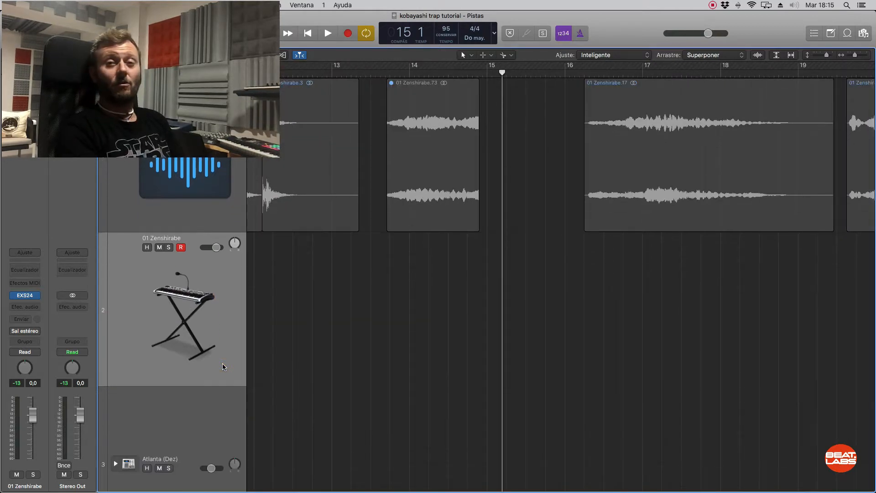
key("super+Right")
key("Return")
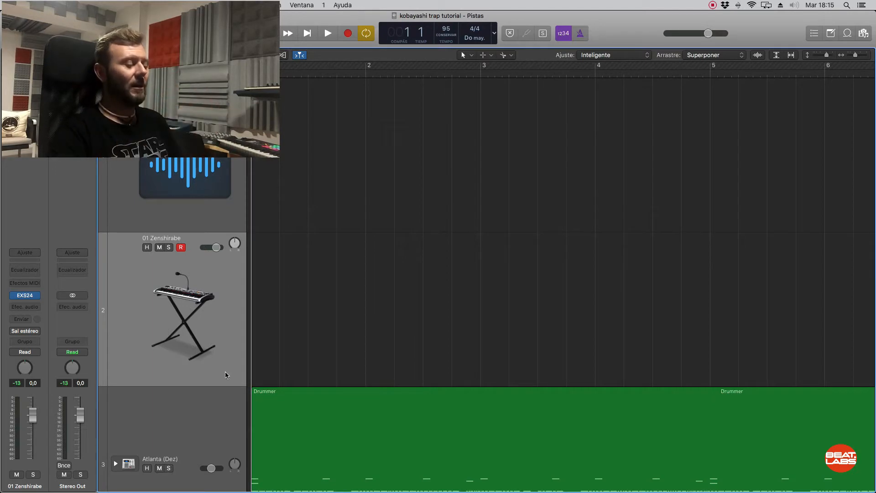
left_click(434, 272)
key("space")
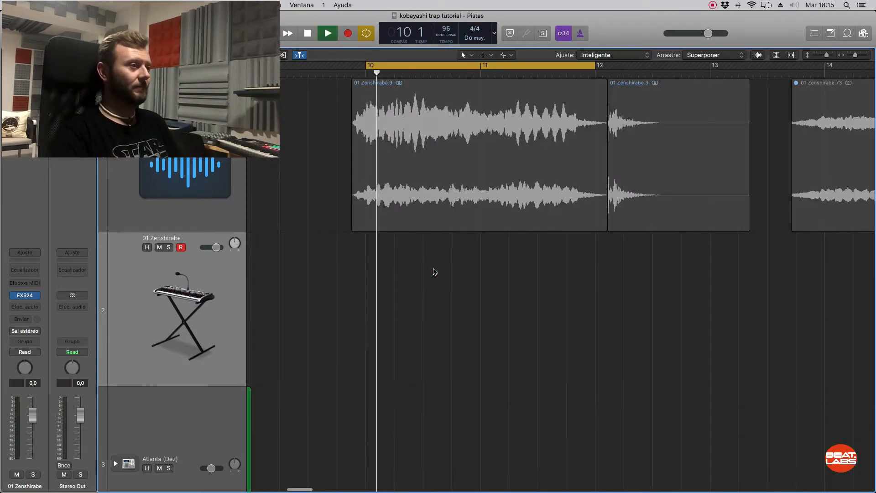
key("space")
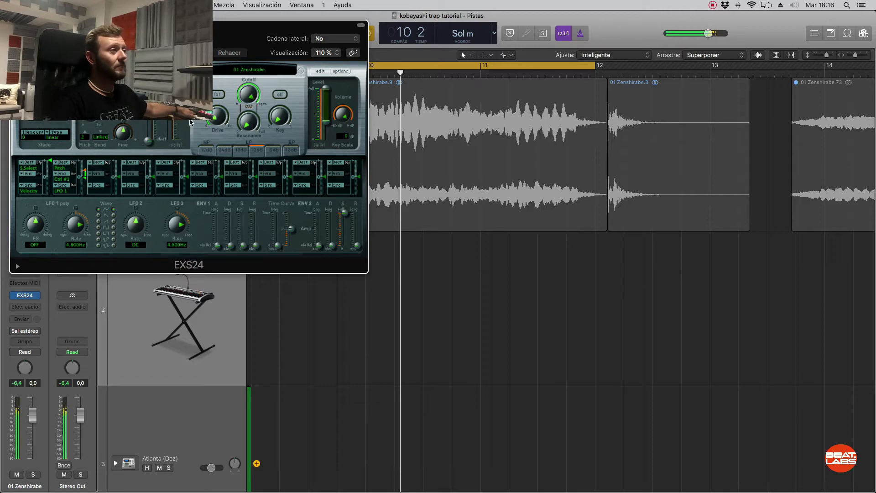
left_click(320, 72)
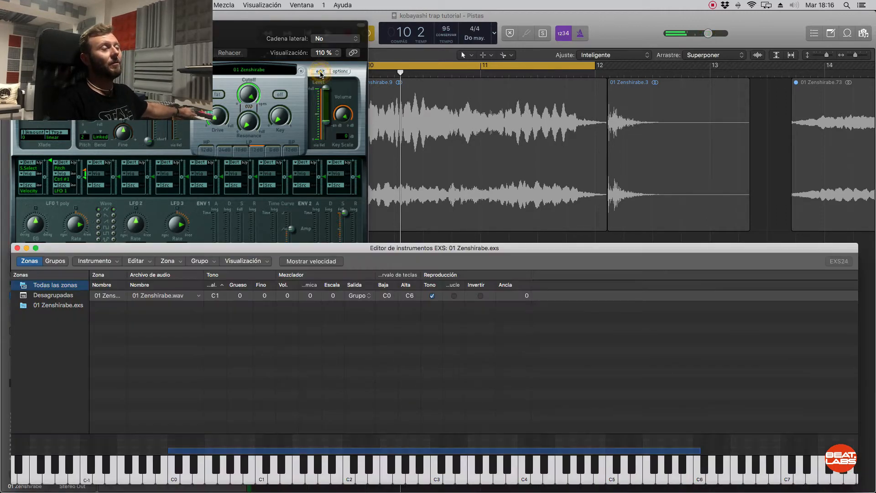
- Set the 01 Zenshirabe zone's root key to C3
double_click(213, 296)
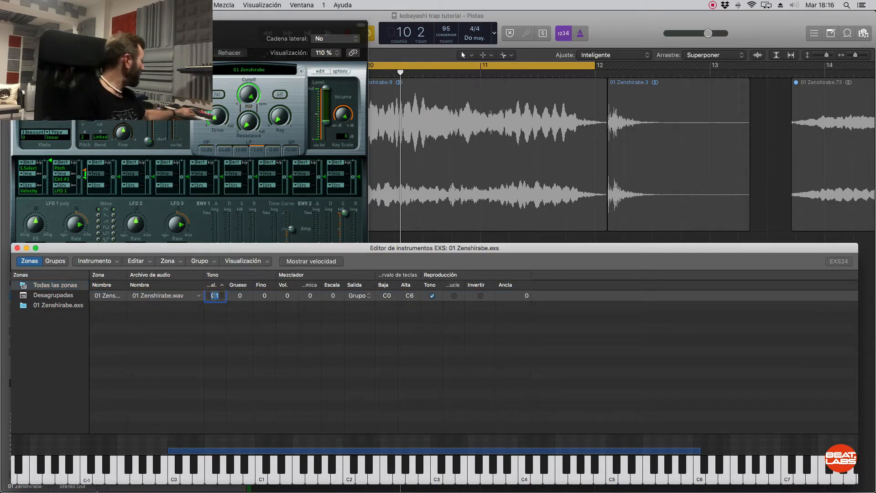
type("c")
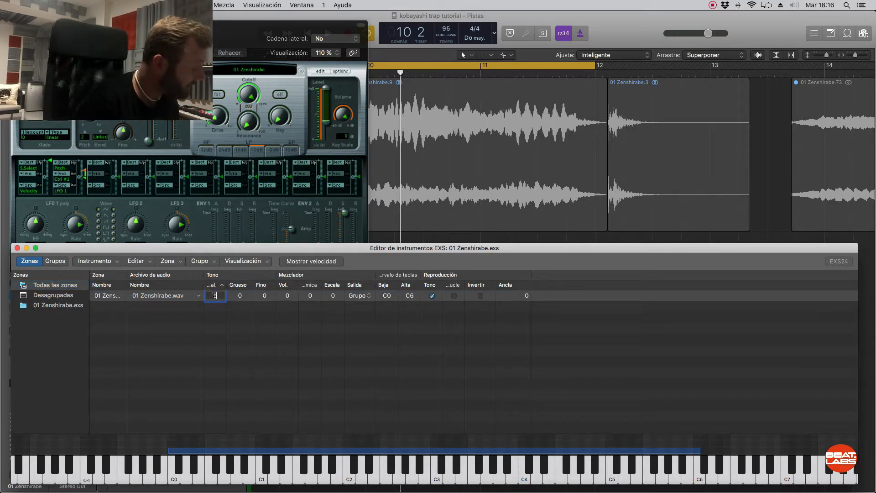
type("3")
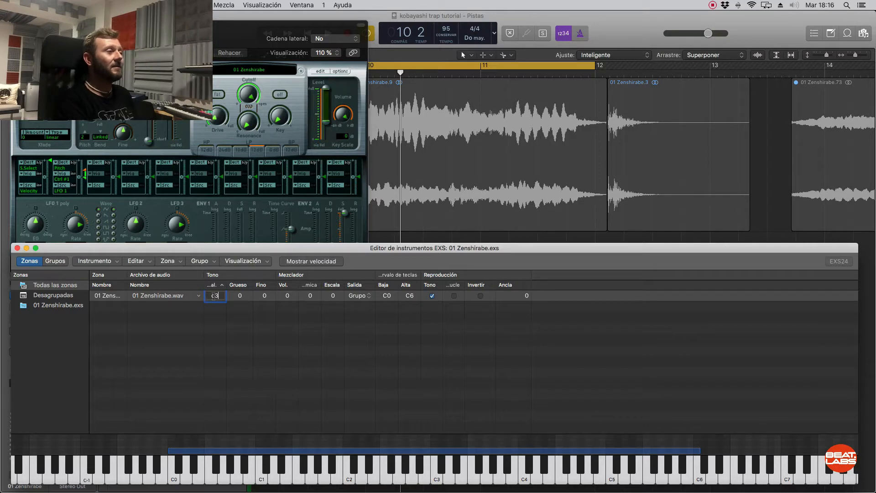
key("Return")
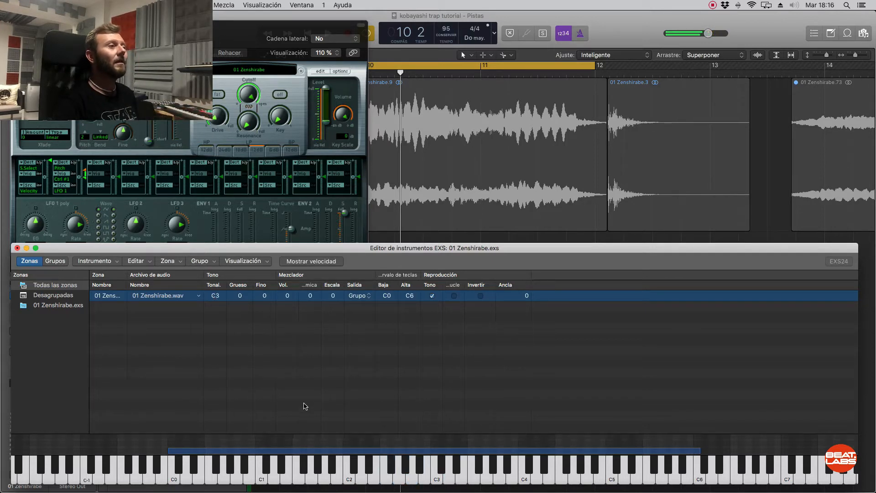
- Display all zone parameters in the instrument editor and enable looping for the 01 Zenshirabe zone
left_click(243, 261)
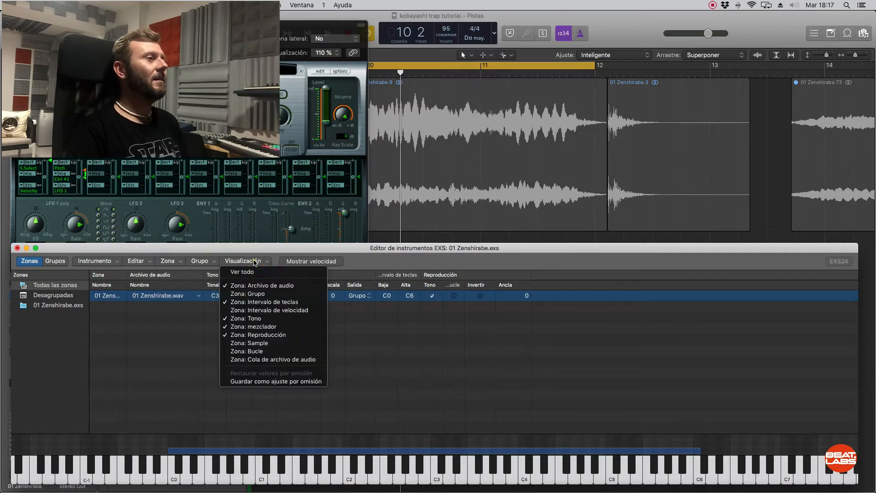
left_click(246, 272)
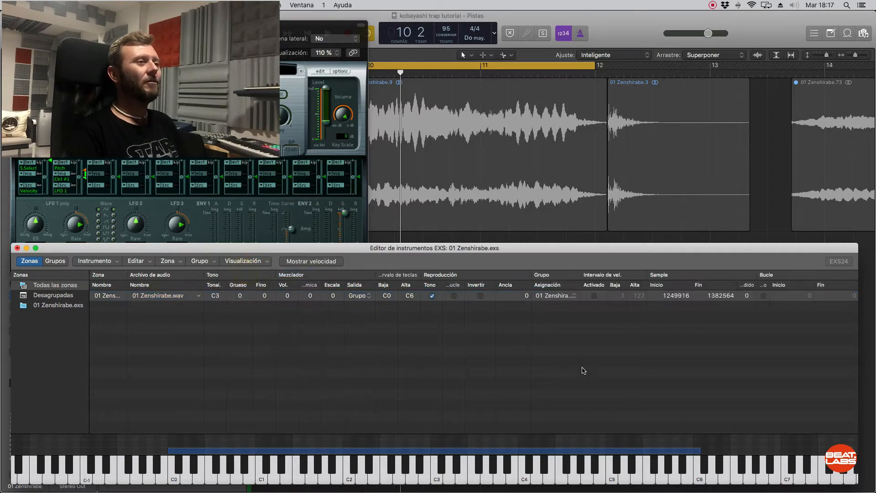
scroll(581, 368, "right", 10)
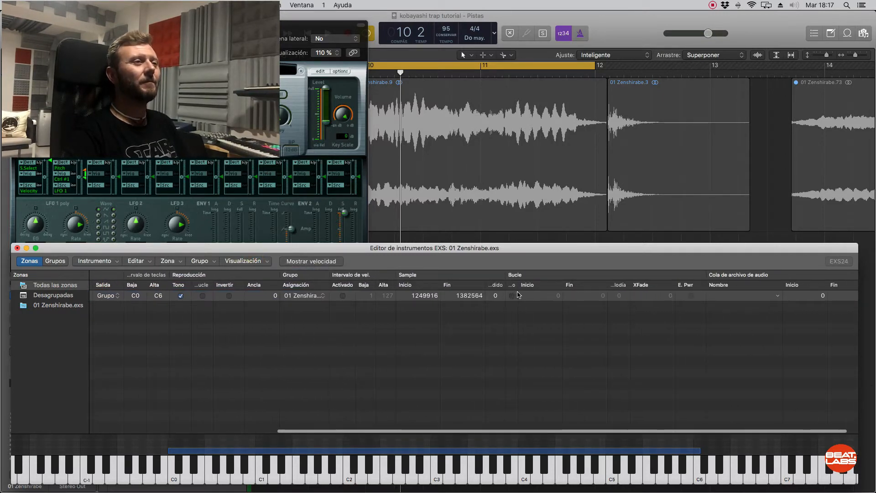
left_click(512, 296)
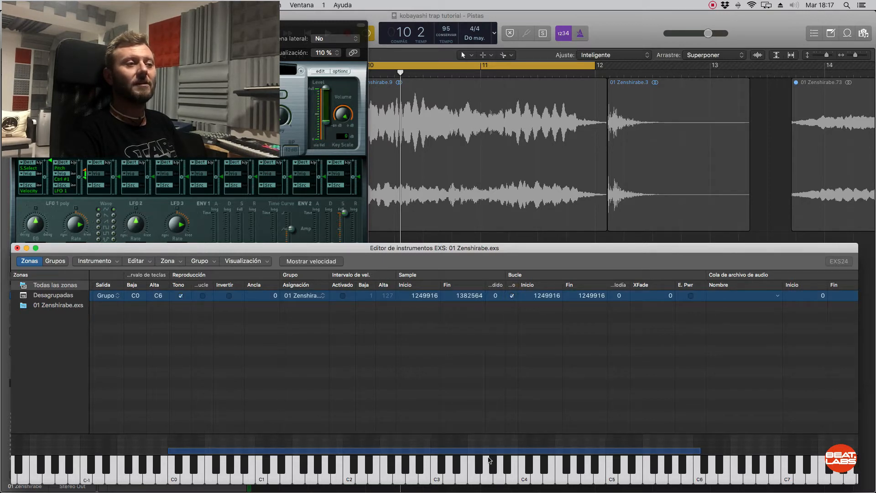
- Open the zone's audio file for editing at the 01 Zenshirabe passage and widen the editor window
double_click(490, 451)
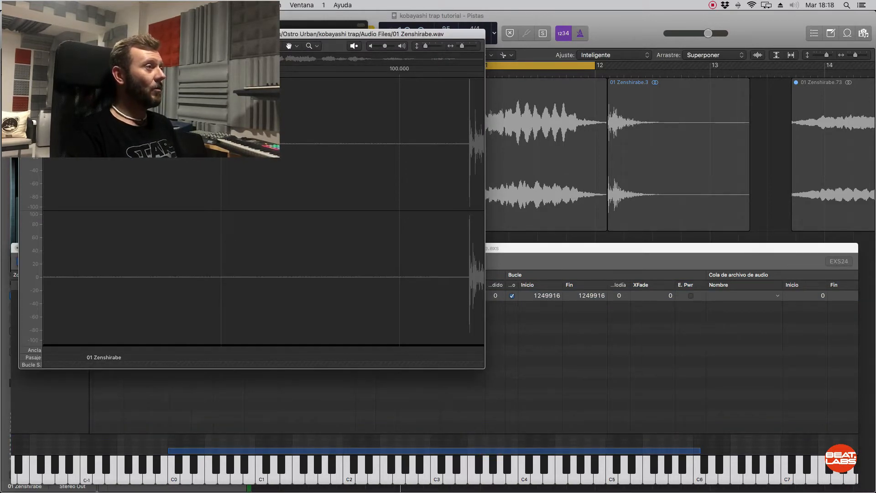
left_click(141, 61)
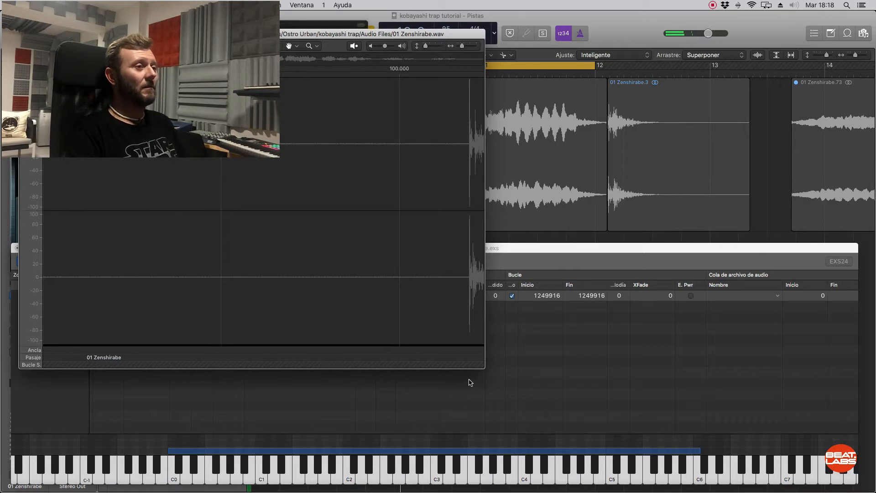
scroll(437, 280, "right", 10)
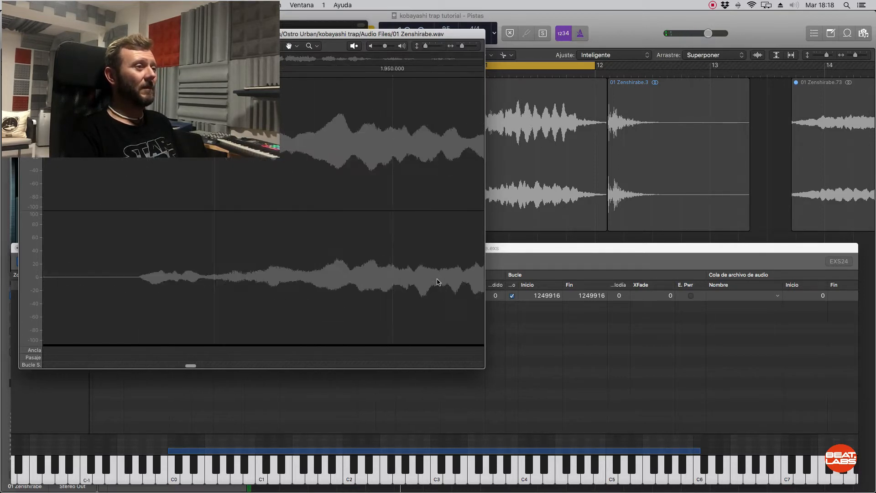
scroll(437, 282, "left", 5)
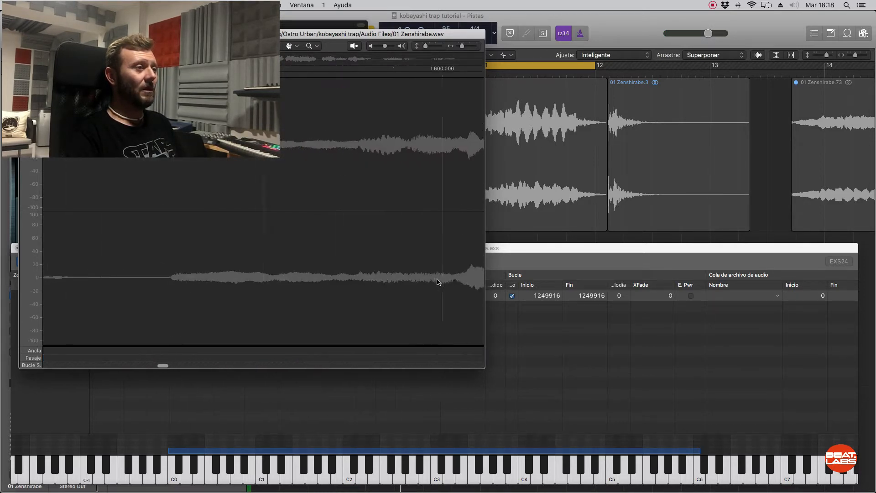
scroll(438, 281, "left", 5)
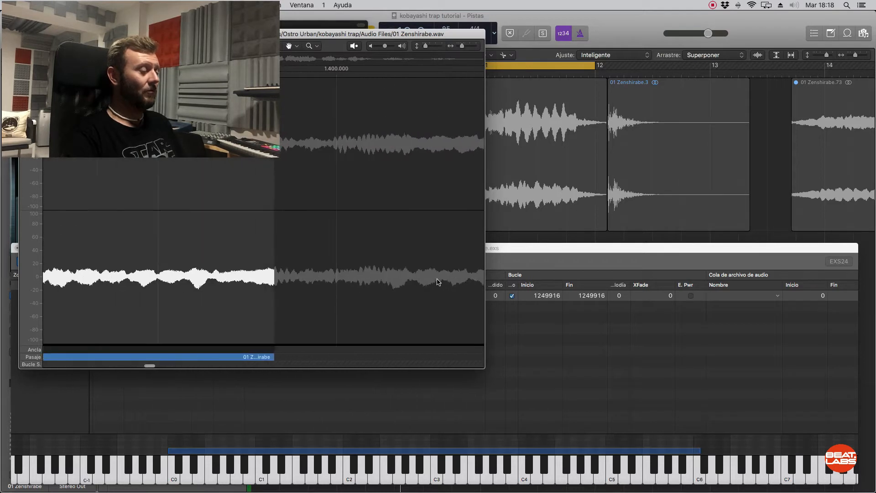
scroll(437, 281, "left", 5)
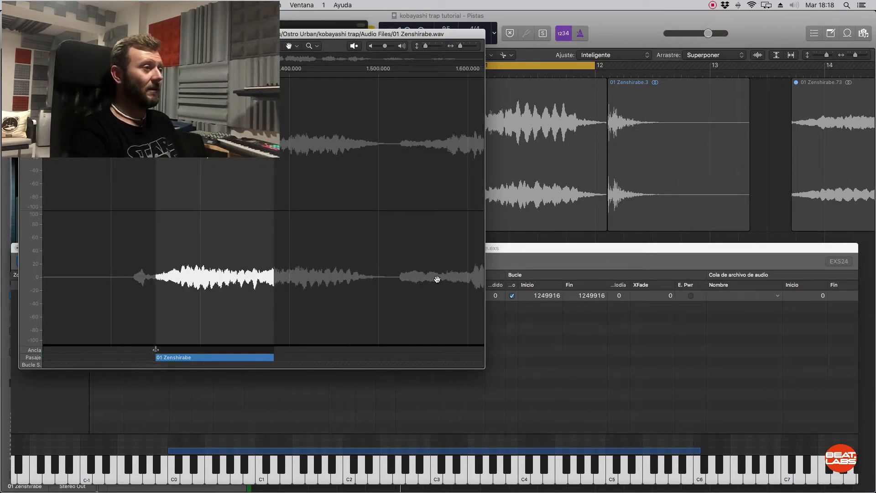
key("super+Left")
key("super+Right")
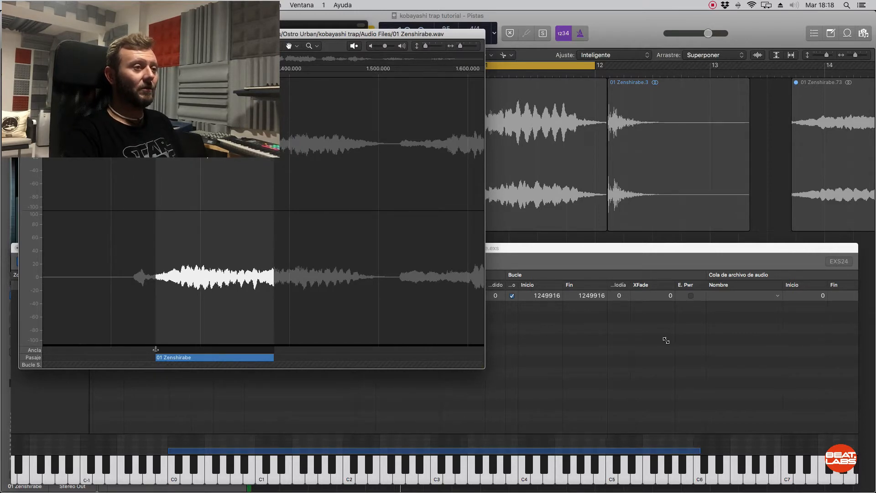
left_click_drag(666, 341, 823, 337)
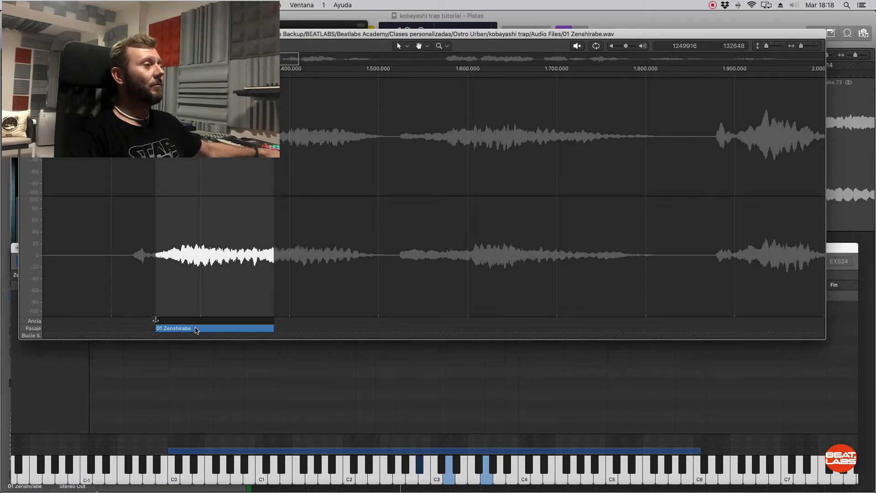
- Create a sample loop inside the 01 Zenshirabe passage, starting at about sample 1279737 and about 81639 samples long
left_click_drag(187, 349, 185, 370)
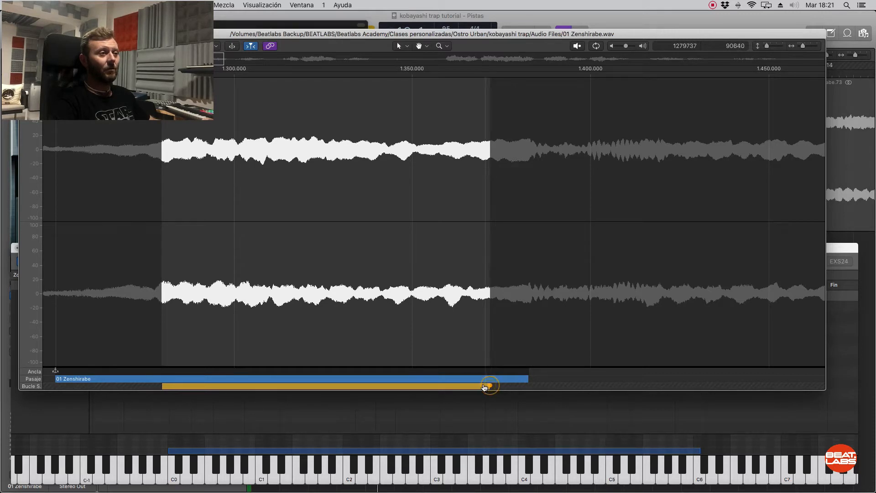
left_click(449, 387)
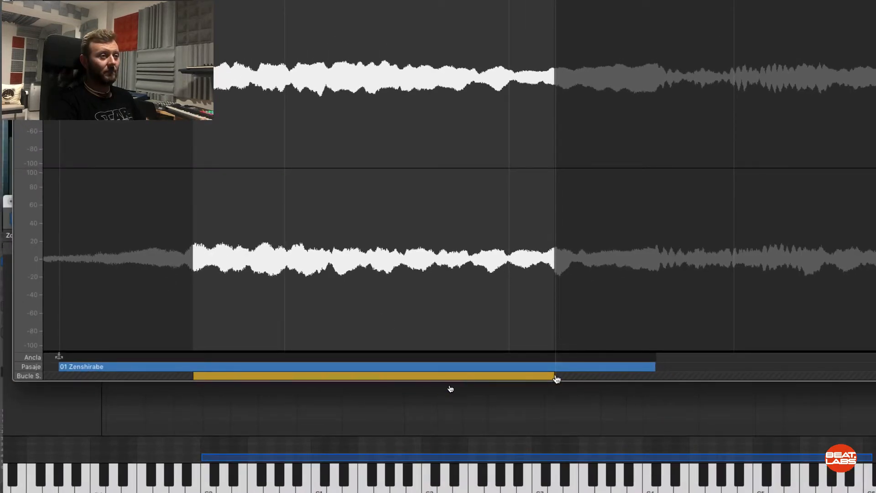
left_click_drag(544, 359, 544, 356)
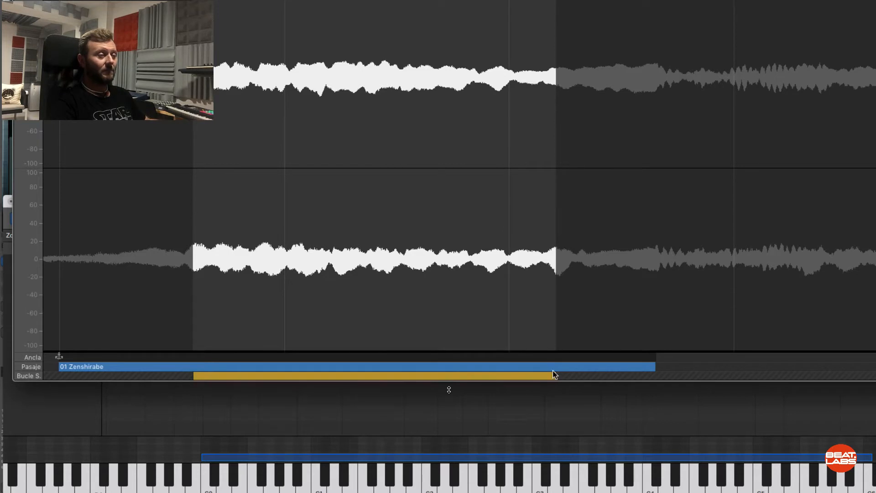
left_click_drag(556, 379, 560, 382)
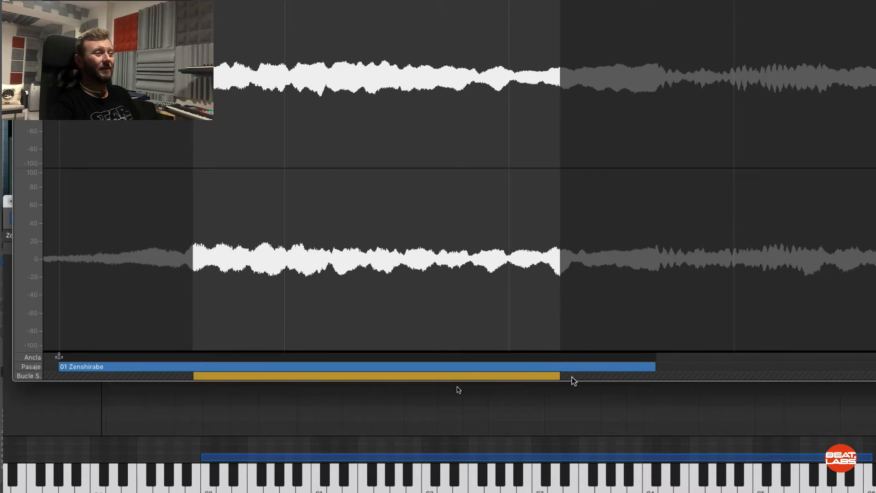
- Try to fine-tune the sample loop's end point at waveform level
scroll(557, 253, "up", 1)
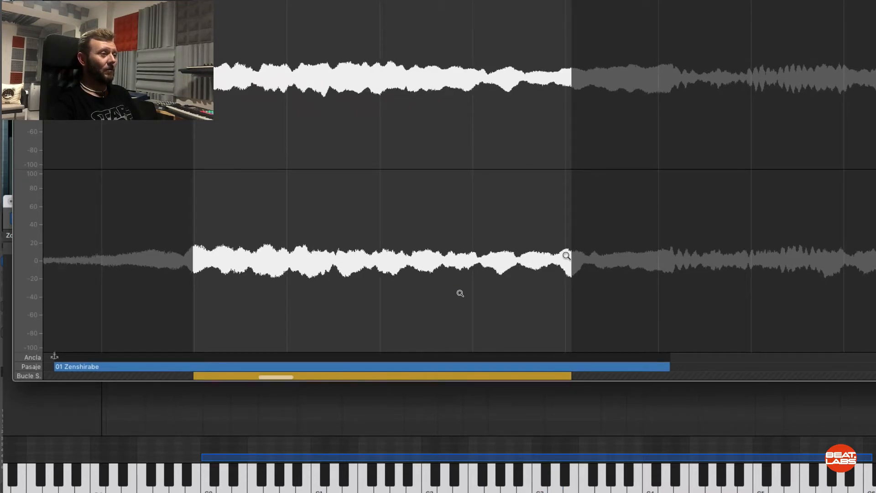
left_click_drag(565, 255, 581, 274)
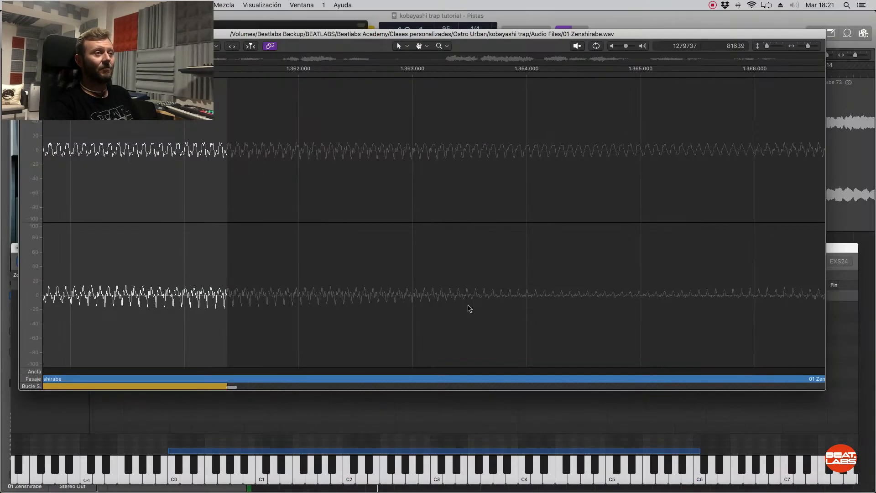
left_click_drag(252, 229, 320, 313)
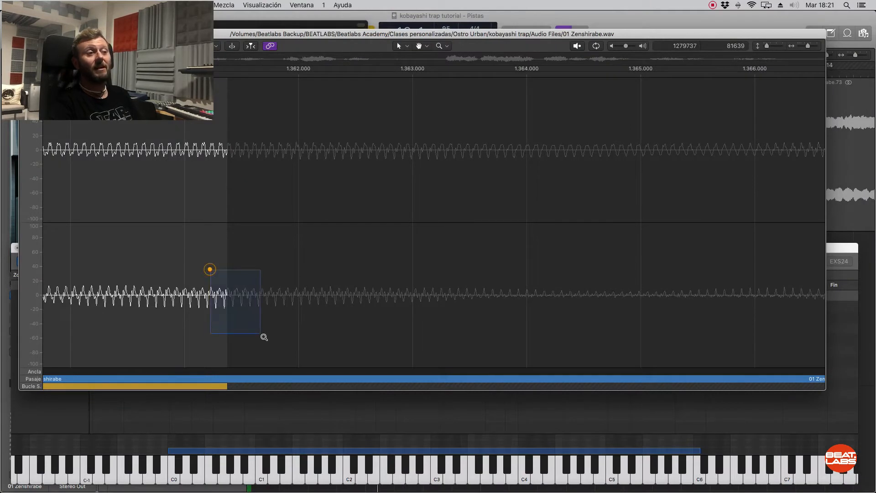
left_click_drag(265, 336, 264, 337)
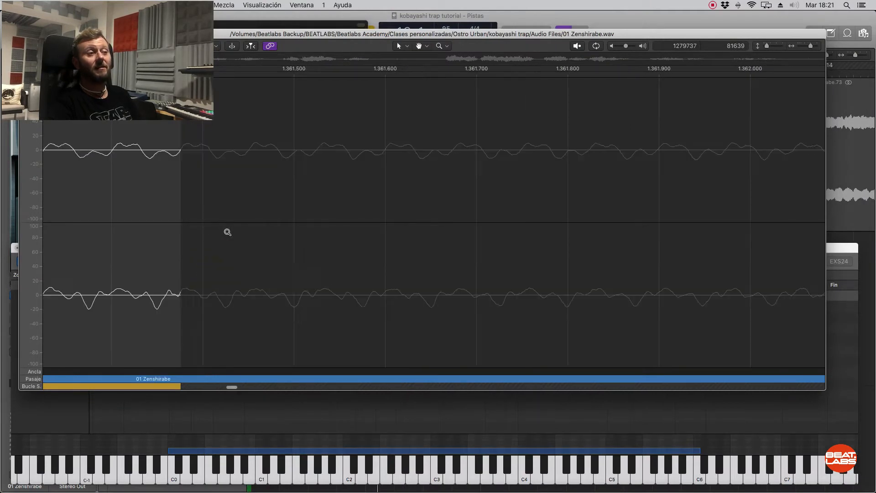
left_click_drag(121, 238, 223, 325)
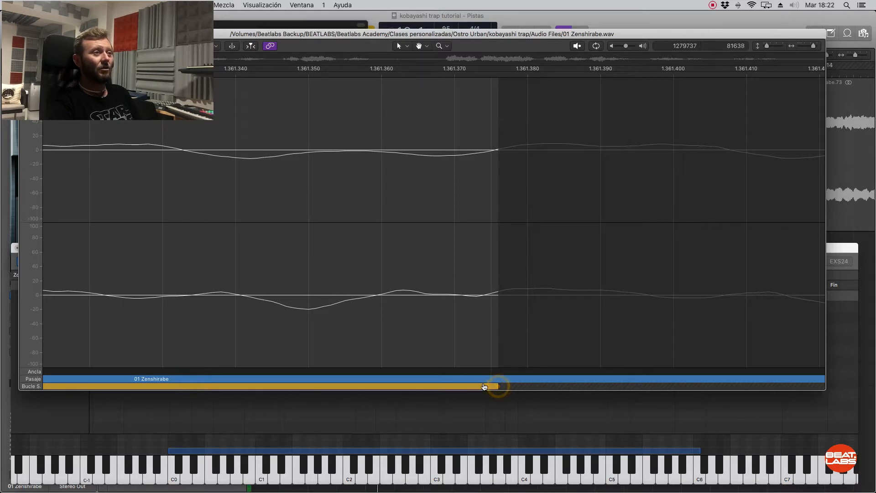
left_click_drag(367, 372, 349, 370)
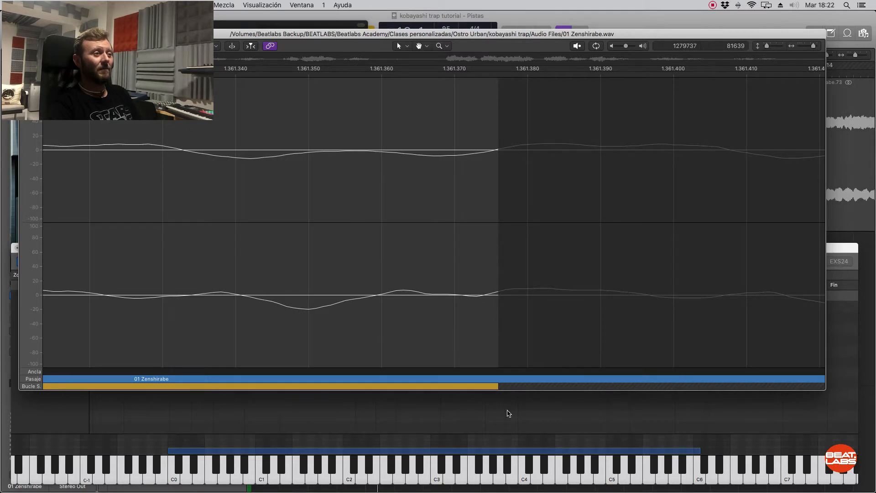
left_click_drag(499, 387, 354, 376)
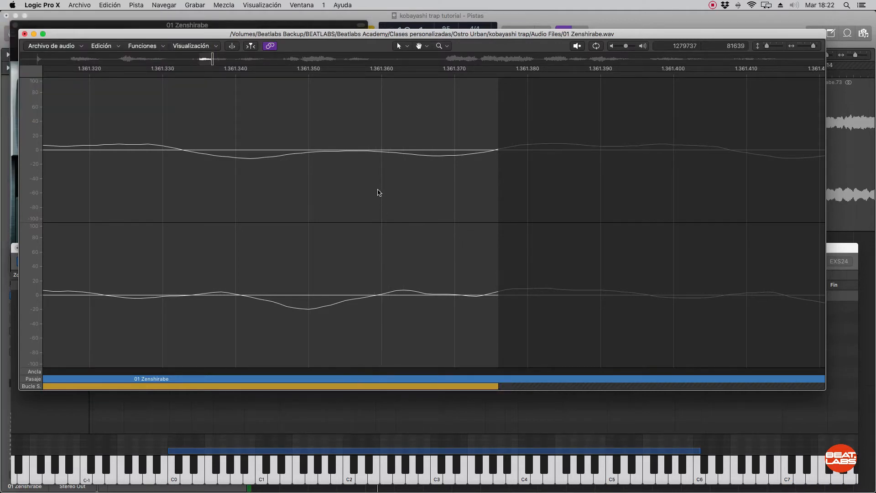
- Turn off snapping edits to zero crossings and move the loop's end point to about sample 1361360
left_click(133, 48)
left_click(106, 47)
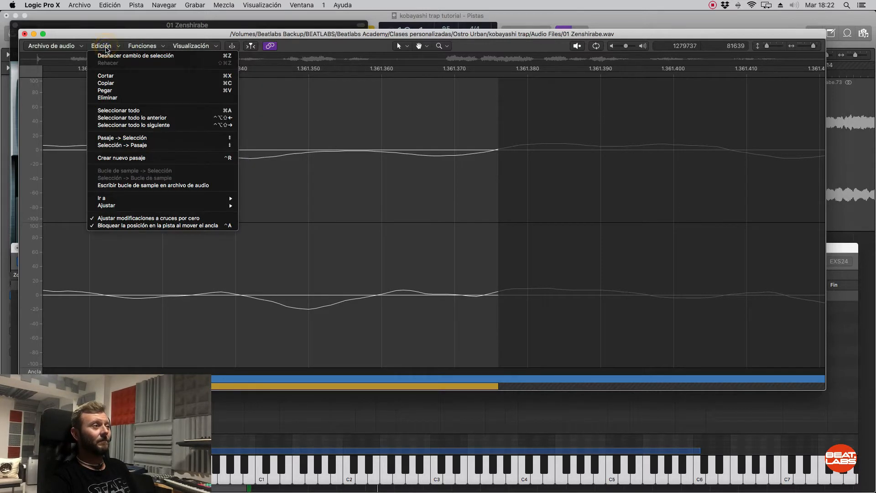
left_click(176, 219)
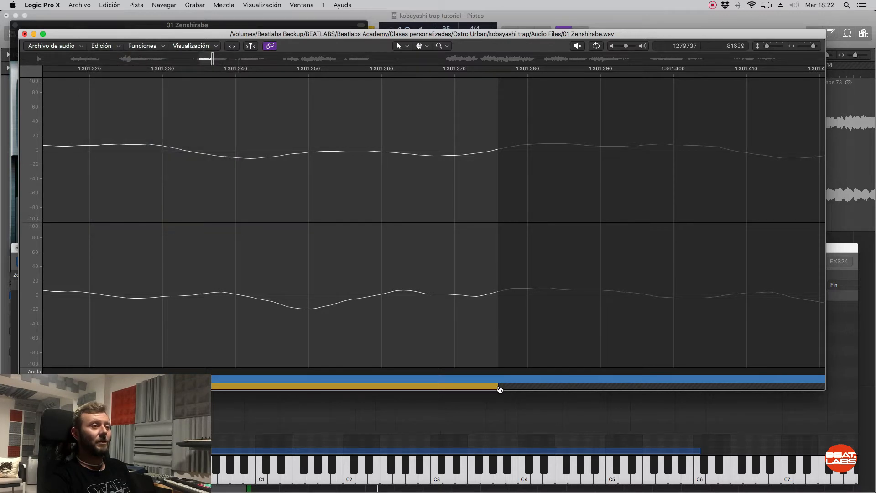
left_click_drag(498, 387, 362, 381)
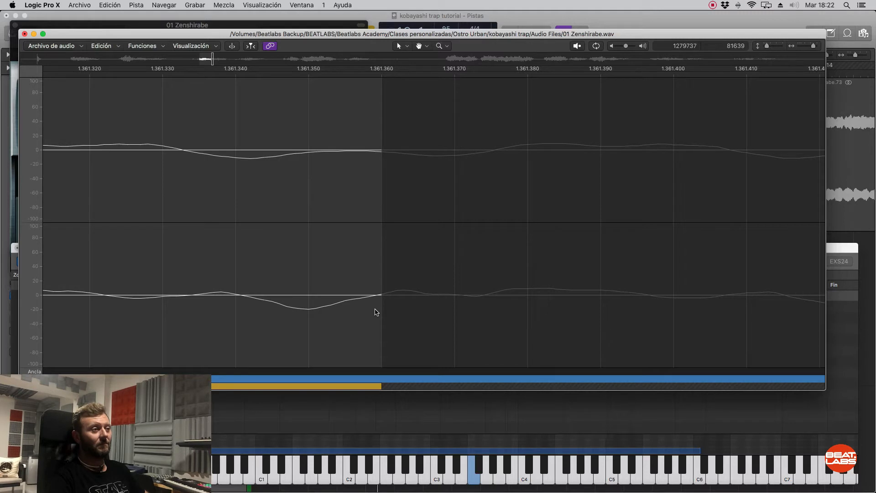
- Adjust the sample loop to run from 1279712 to 1361333 and close the audio file editor
key("super+Left")
key("super+Left")
left_click_drag(245, 387, 196, 387)
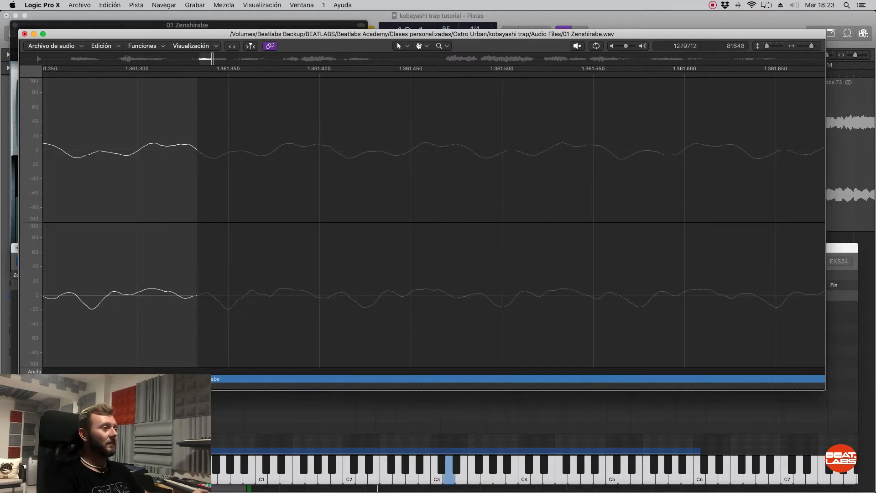
left_click(24, 34)
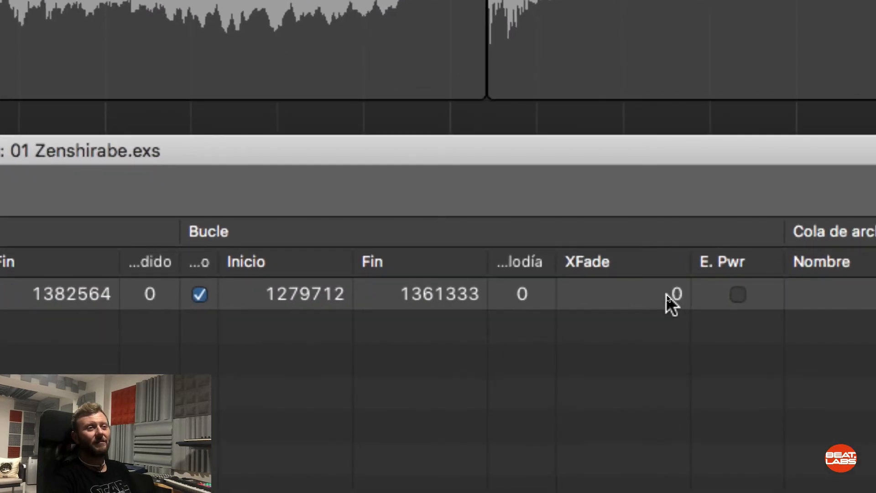
- Enable equal-power crossfading for the zone's loop and set its crossfade to about 460
left_click(738, 294)
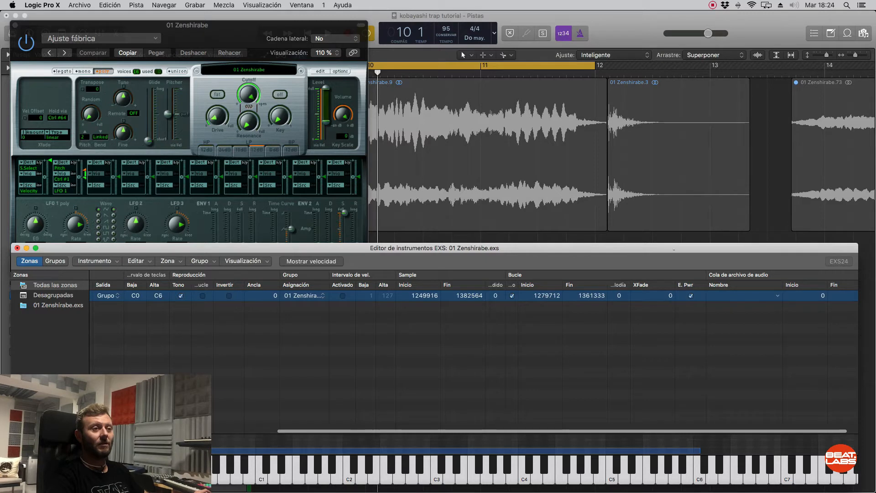
left_click_drag(669, 296, 670, 238)
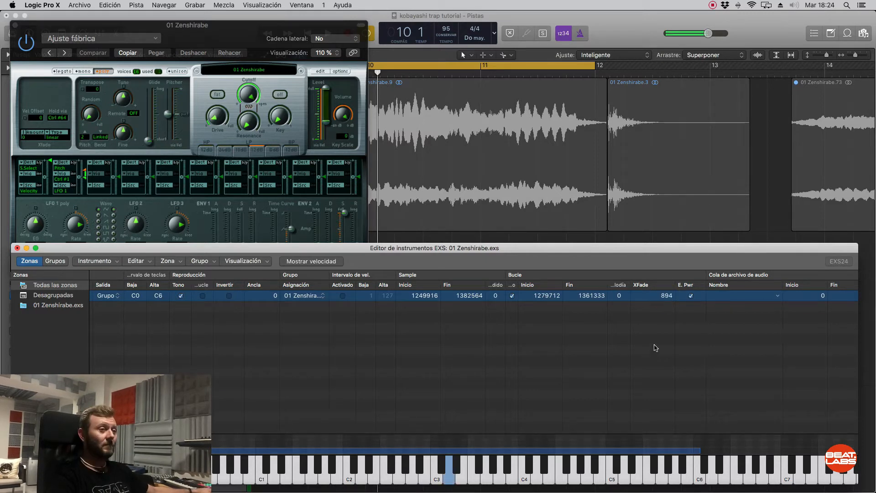
left_click_drag(667, 296, 666, 308)
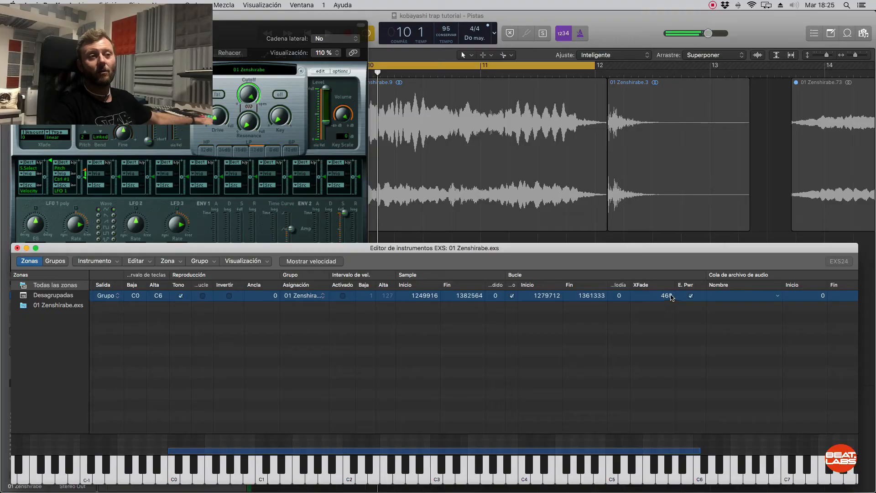
- Reduce the zone's loop crossfade to 320 ms
left_click_drag(670, 297, 656, 368)
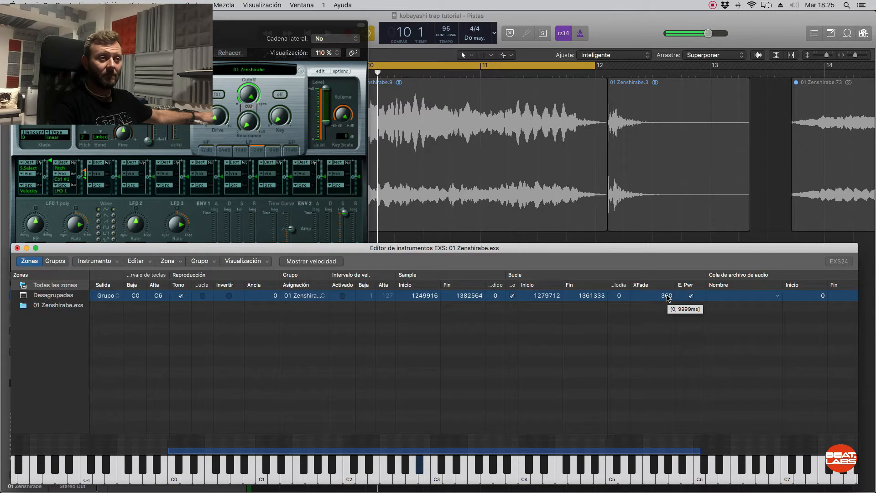
left_click_drag(667, 297, 657, 331)
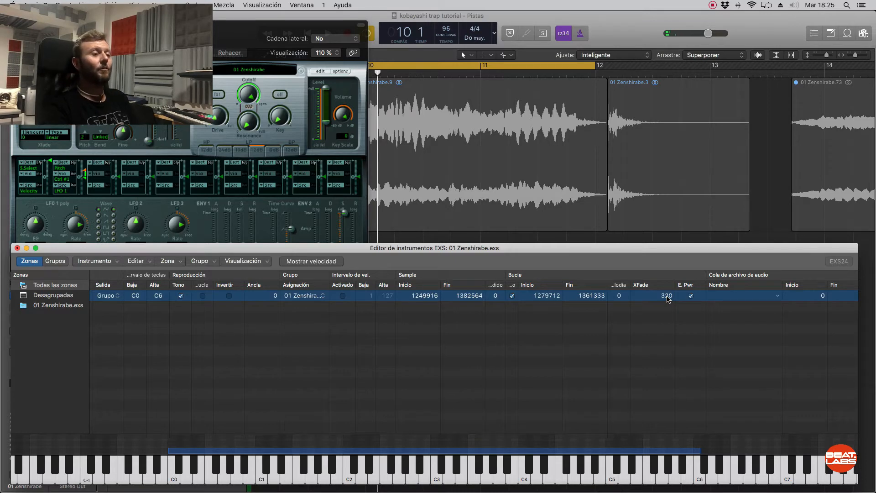
- Review the zone's loop in the audio file editor and close the instrument editor, saving the changes to 01 Zenshirabe.exs
double_click(556, 451)
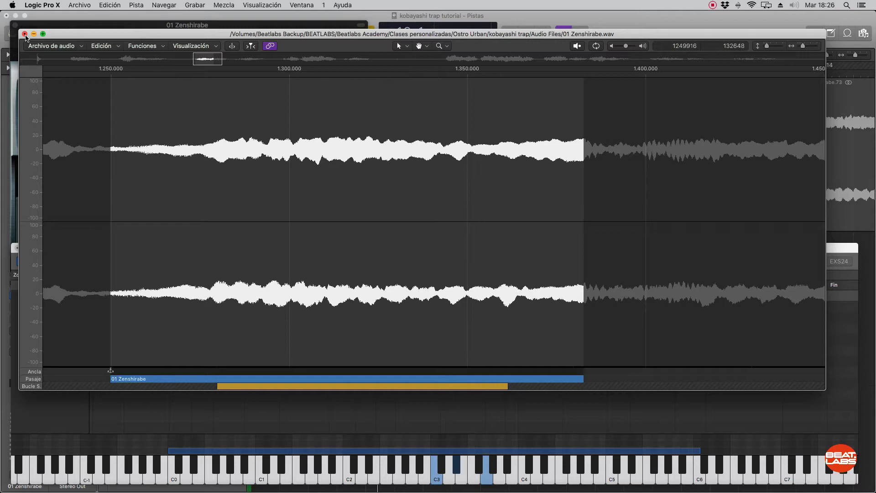
left_click_drag(26, 36, 25, 36)
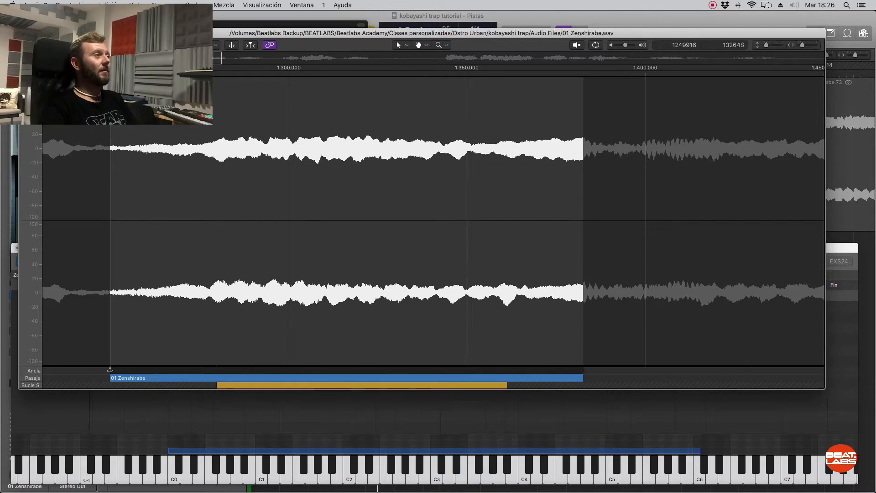
left_click(25, 33)
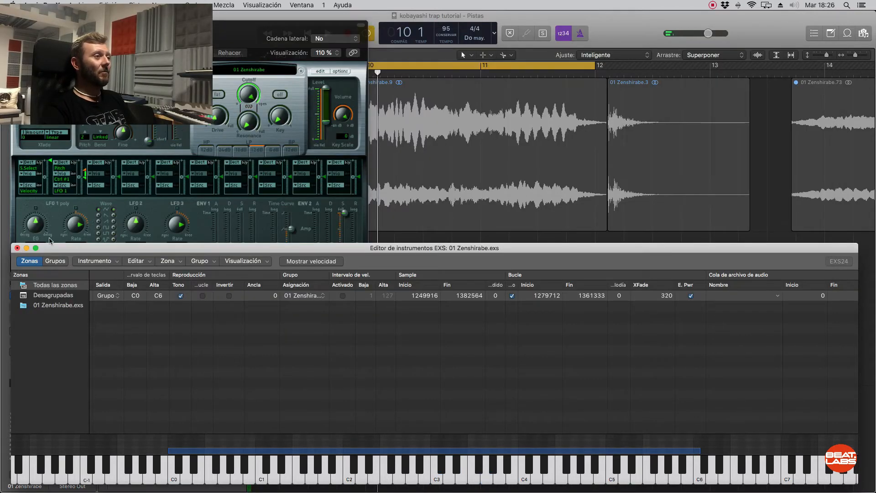
left_click(17, 249)
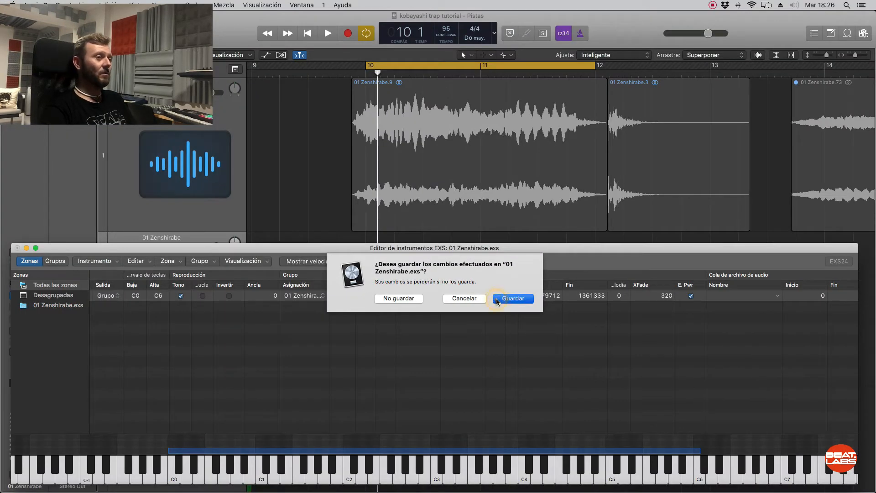
left_click(497, 300)
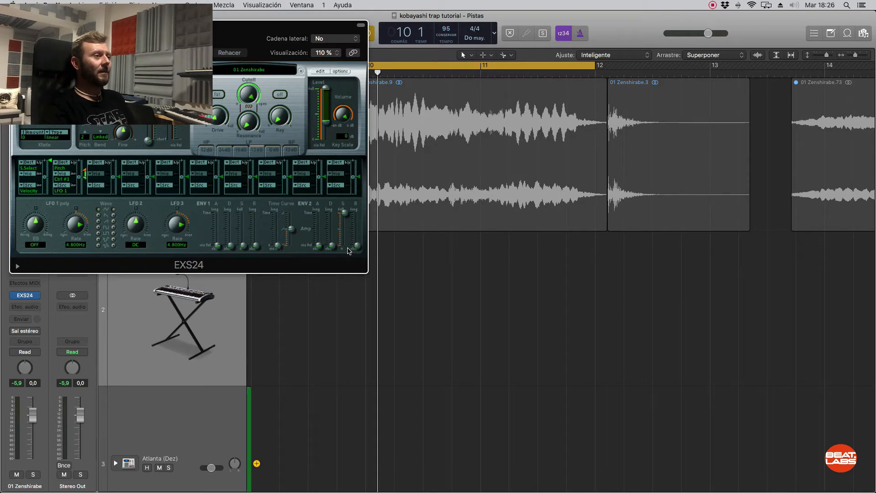
- Enlarge the EXS24 view to 200% and raise the amp envelope's (ENV 2) release to about two thirds
left_click_drag(378, 282, 640, 363)
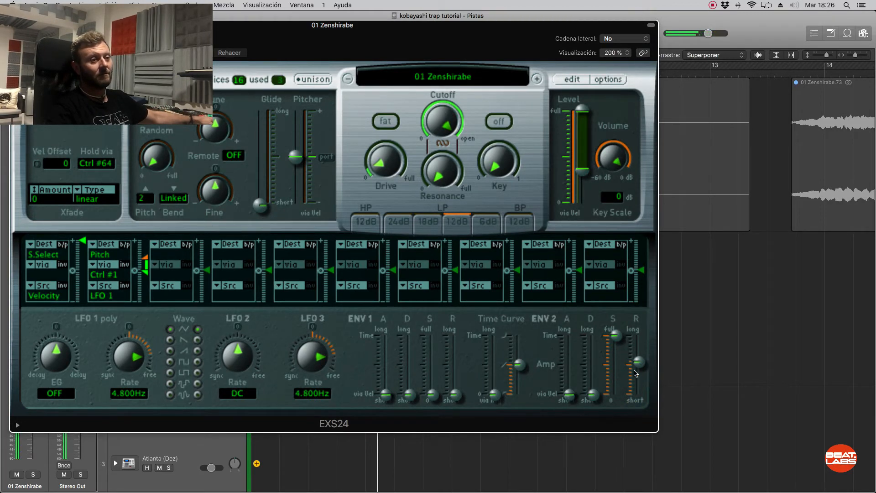
left_click_drag(635, 372, 638, 364)
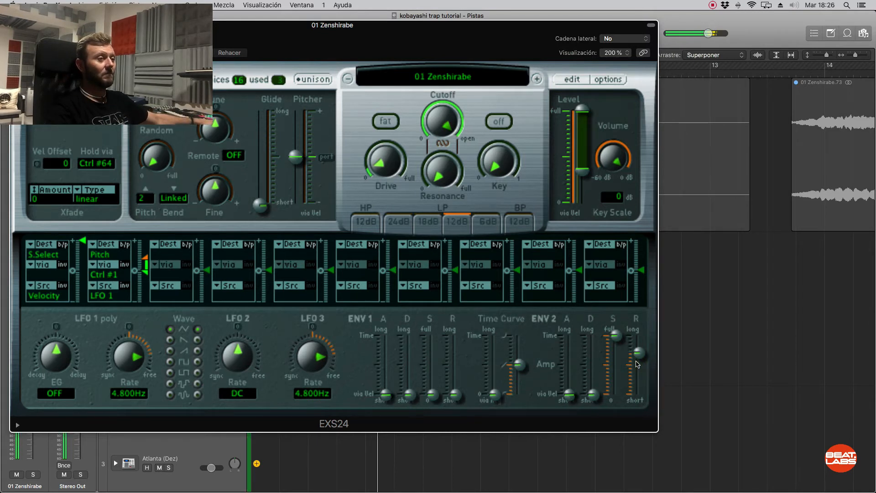
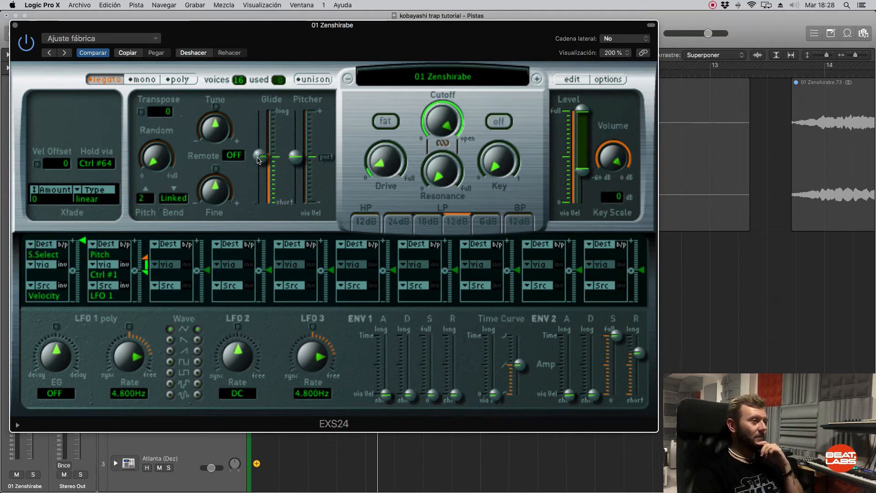
- Try longer and shorter glide times with the instrument in legato mode
left_click_drag(258, 157, 262, 138)
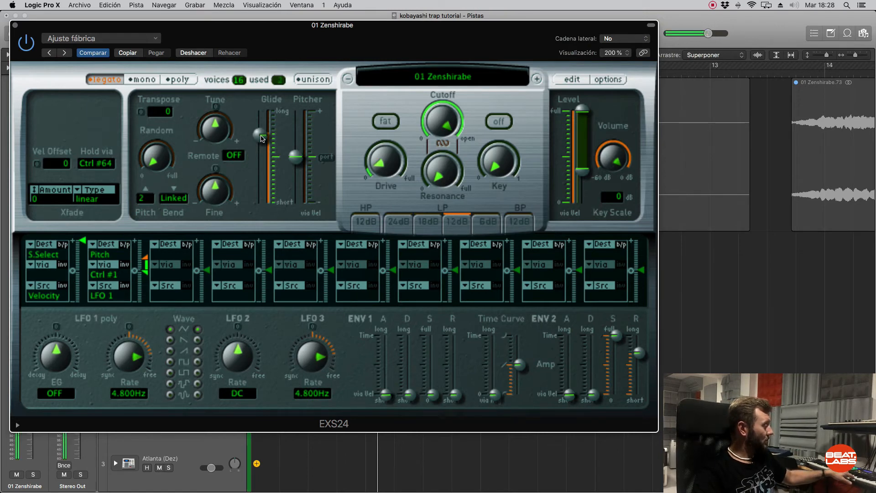
left_click_drag(262, 138, 259, 179)
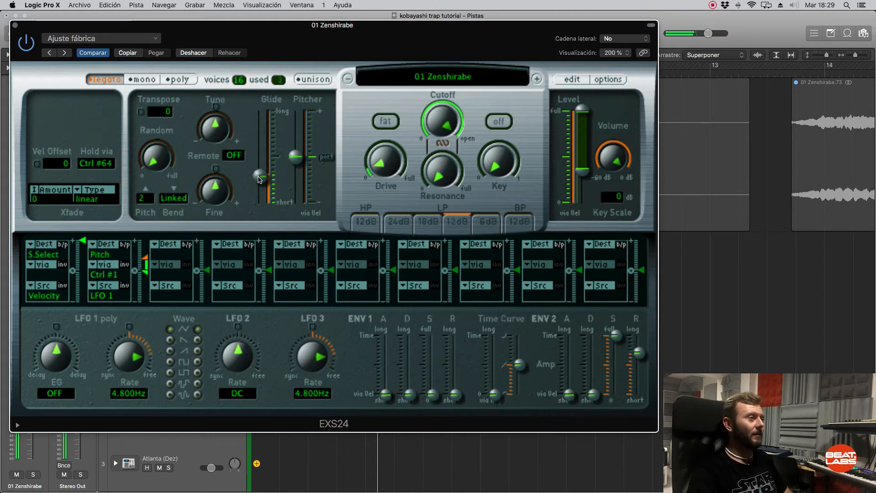
left_click_drag(259, 179, 257, 169)
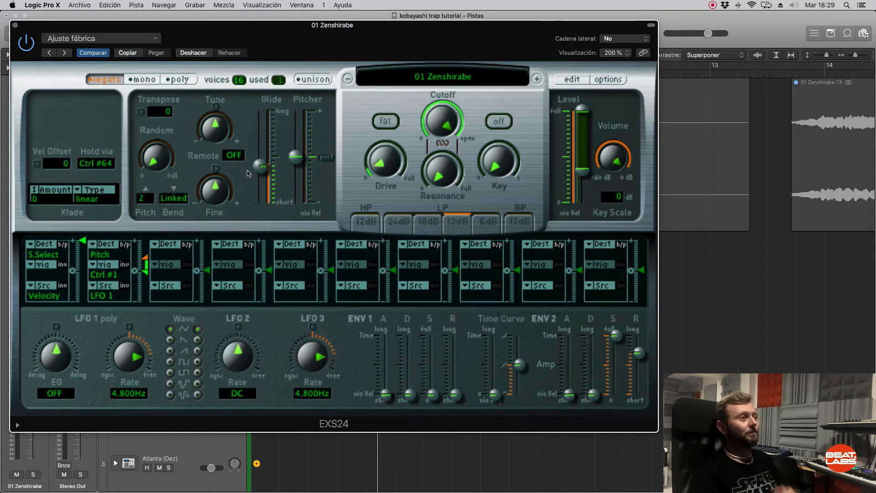
- Switch the instrument to poly mode and try a slightly longer glide time
left_click(178, 79)
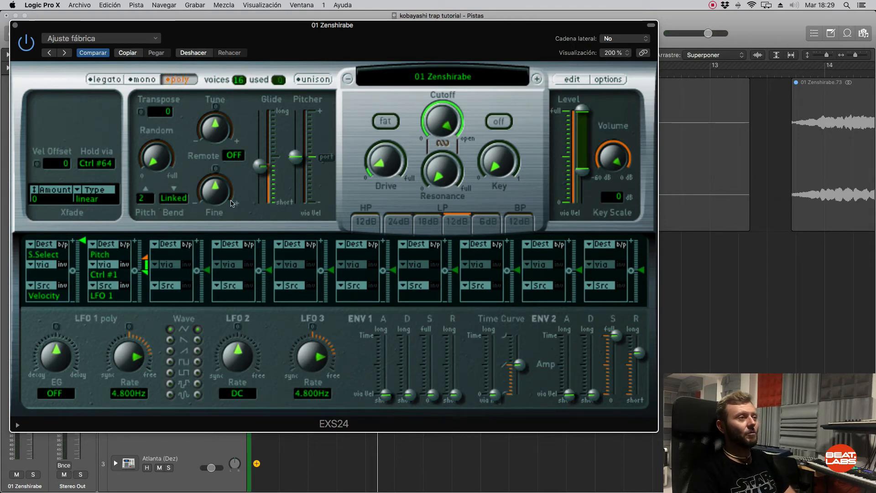
left_click(260, 164)
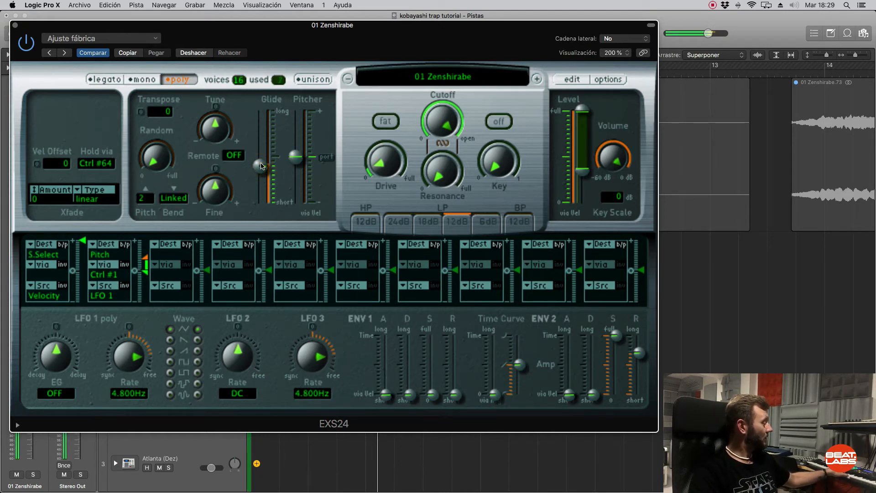
left_click_drag(260, 167, 257, 154)
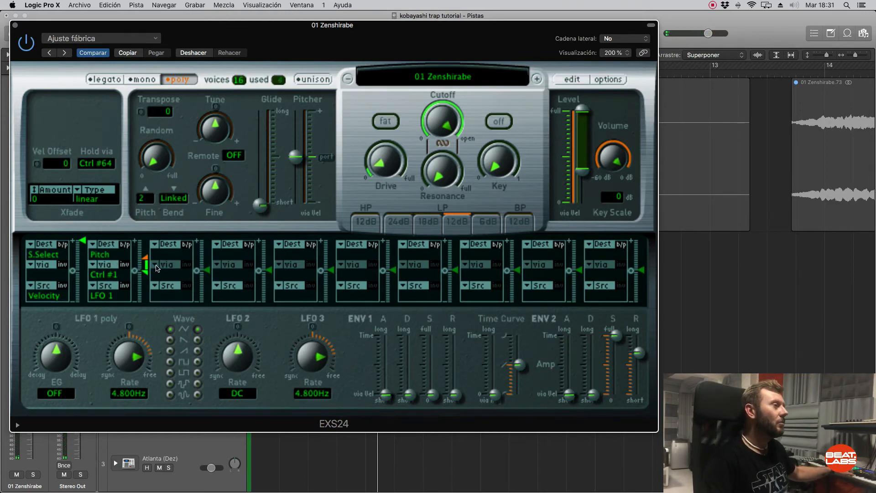
- Raise the upper limit of LFO 1's pitch modulation and switch on the filter with its cutoff a little above halfway
left_click_drag(147, 260, 146, 250)
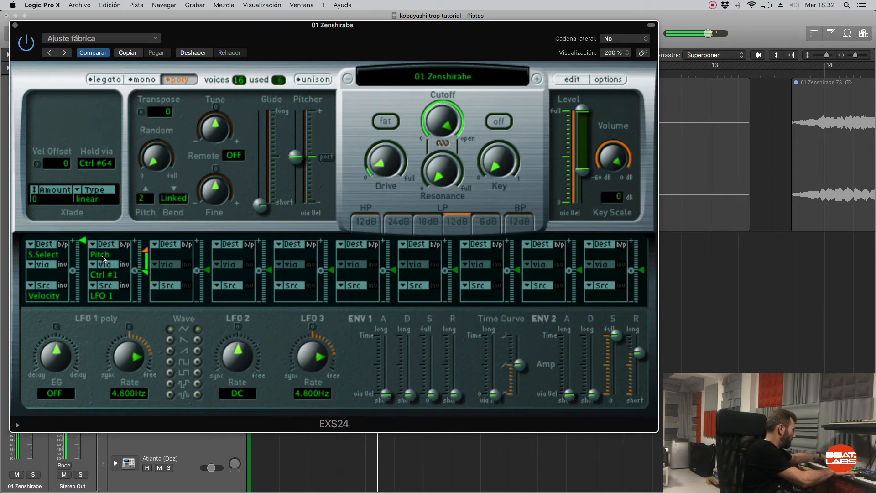
left_click(498, 121)
left_click_drag(441, 117, 437, 120)
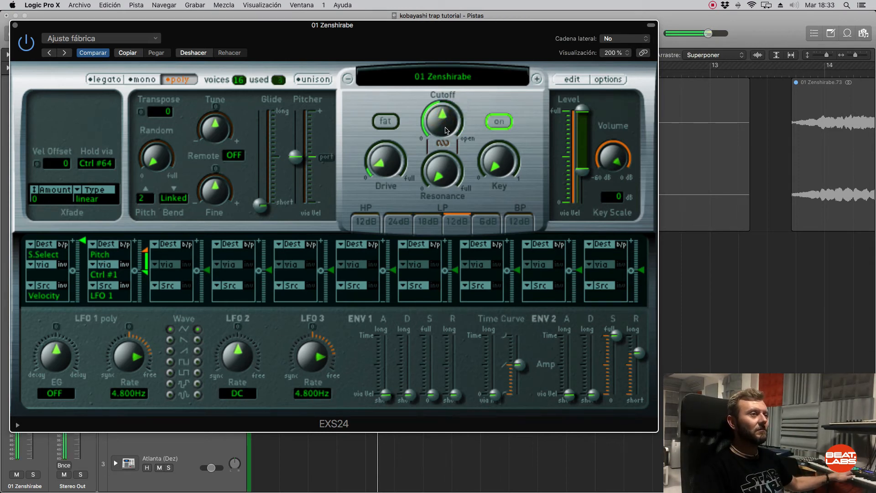
left_click_drag(446, 128, 448, 110)
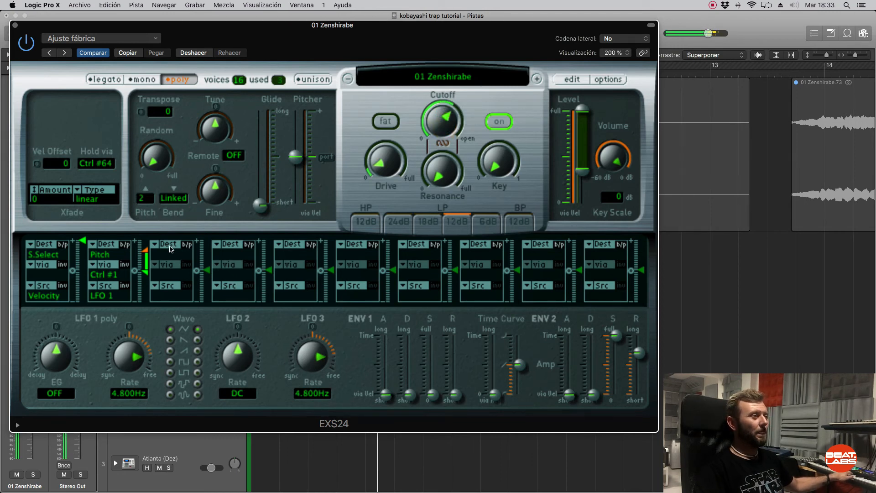
- Modulate Flt Cutoff from LFO 2 in the third modulation slot, with a 1/16 rate and falling sawtooth wave
left_click(168, 288)
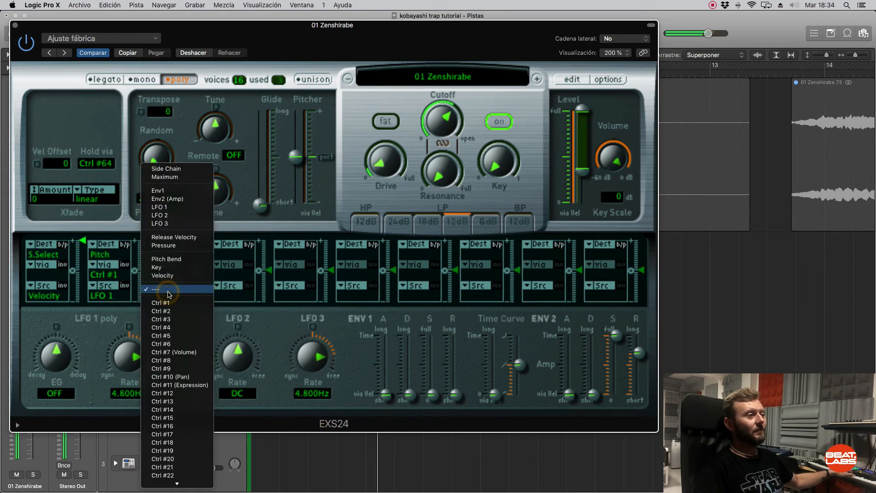
left_click(166, 215)
left_click_drag(237, 362, 236, 389)
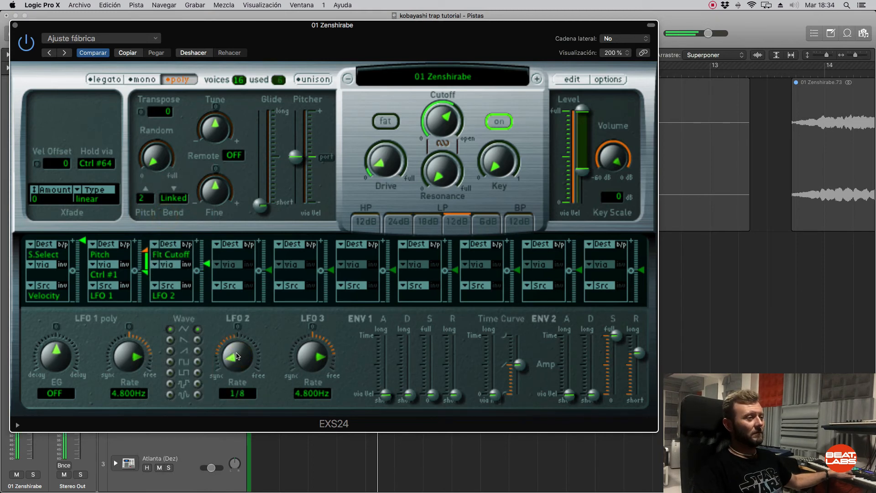
left_click_drag(236, 354, 236, 362)
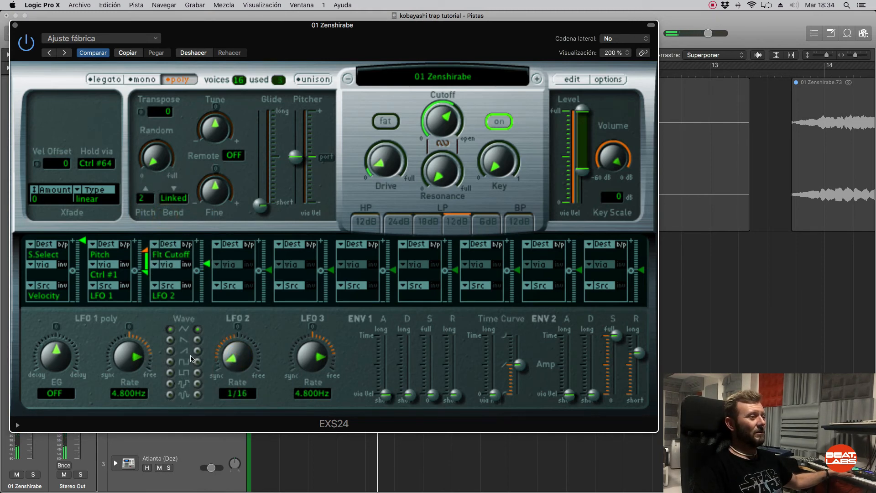
left_click(197, 340)
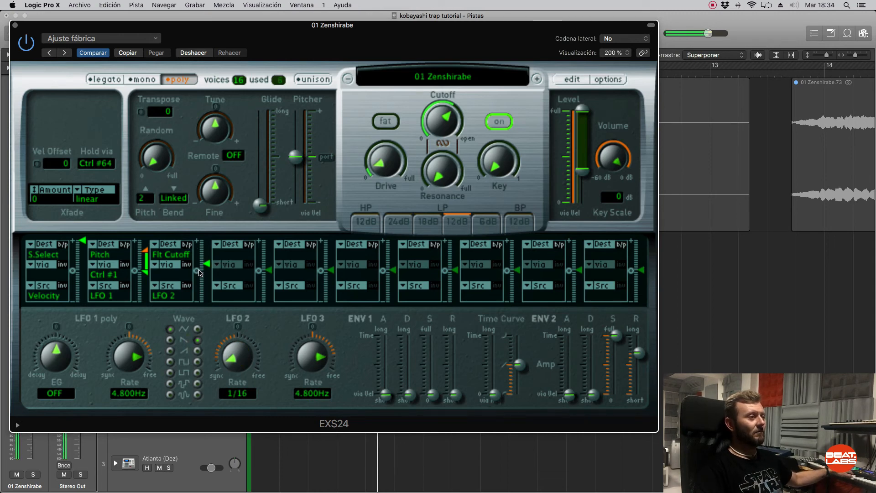
left_click_drag(206, 264, 209, 272)
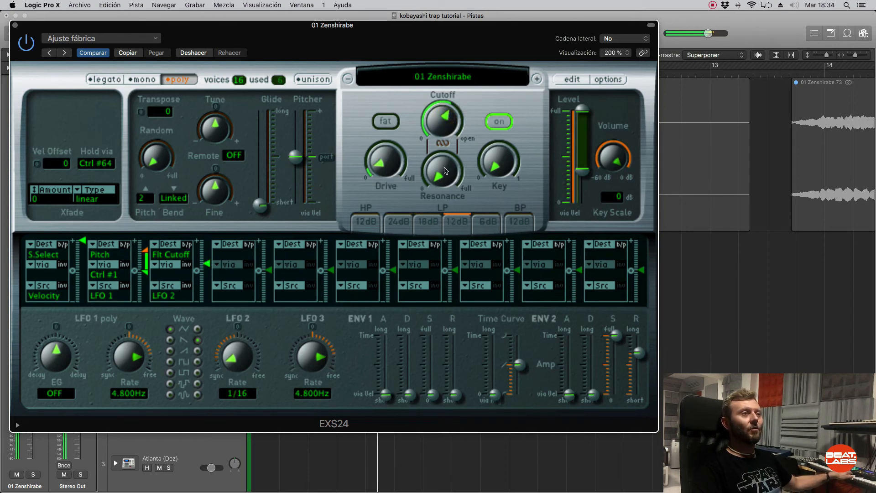
- Raise the filter's resonance to about 40% and fine-tune the cutoff to slightly above halfway
left_click_drag(444, 172, 440, 119)
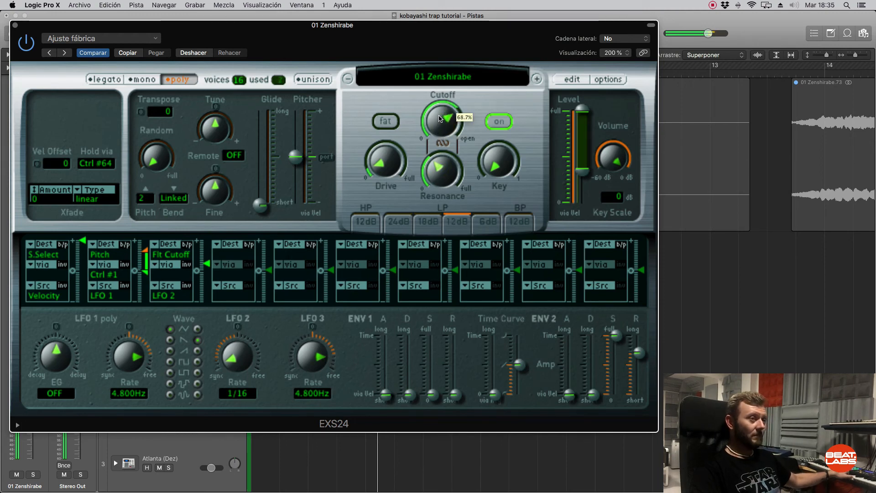
left_click_drag(442, 174, 437, 178)
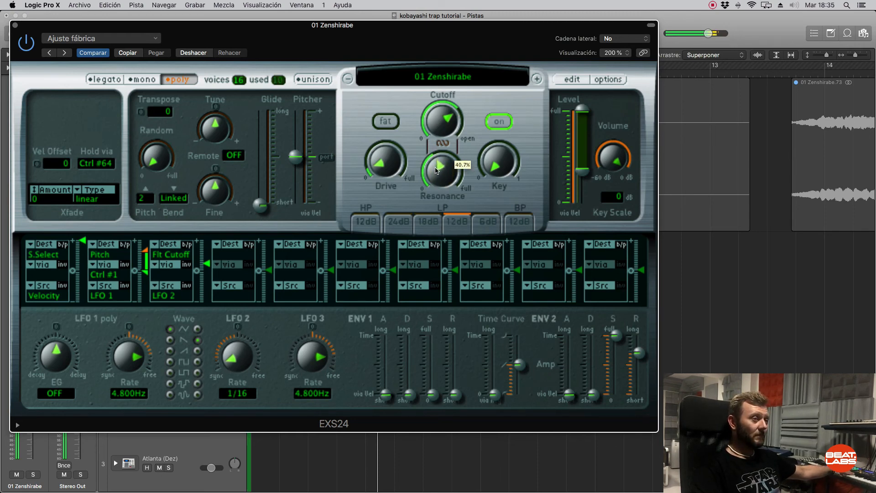
left_click_drag(439, 120, 427, 137)
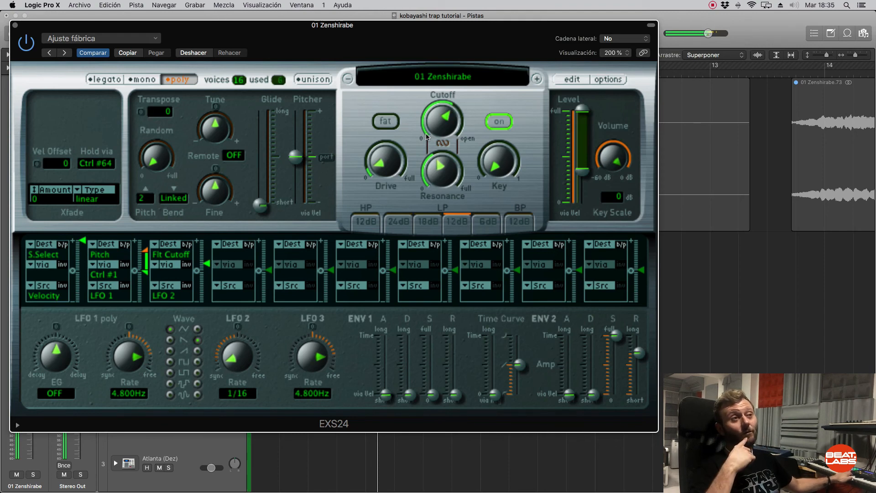